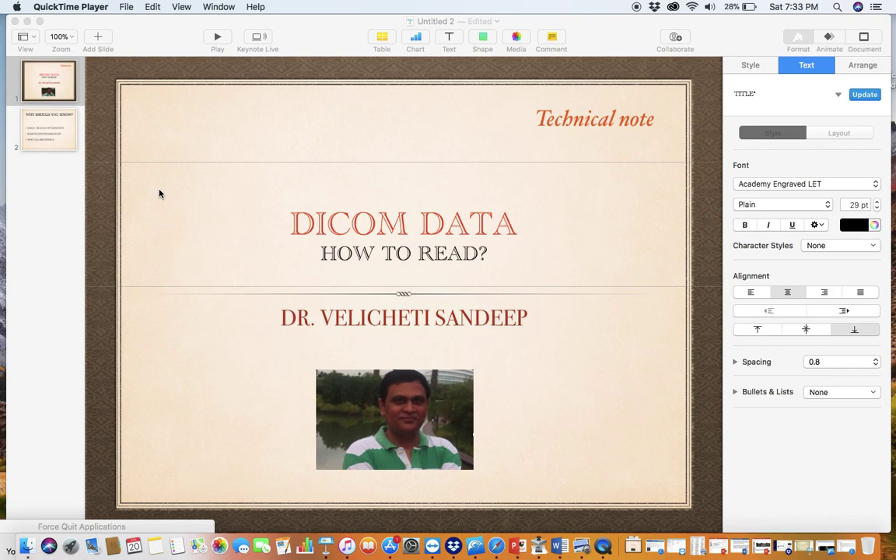
Step: Minimize Keynote and open the eT2W_TSE CLEAR series from the Horos database in the 2D Viewer
{"action": "left_click", "coordinate": [27, 23]}
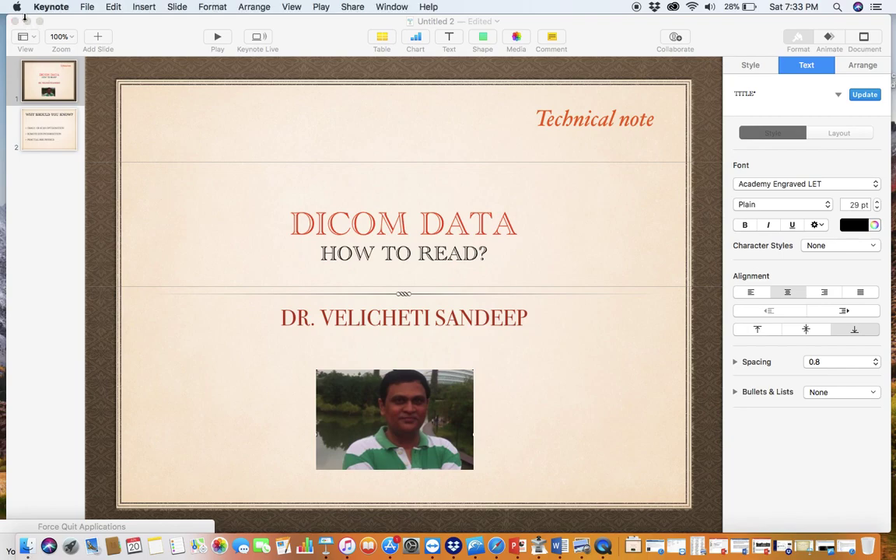
{"action": "left_click", "coordinate": [27, 23]}
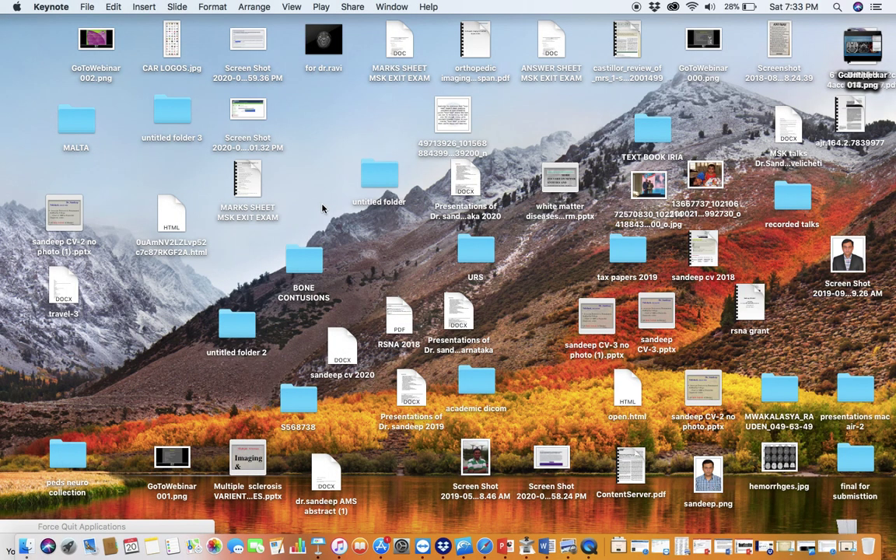
{"action": "left_click", "coordinate": [807, 547]}
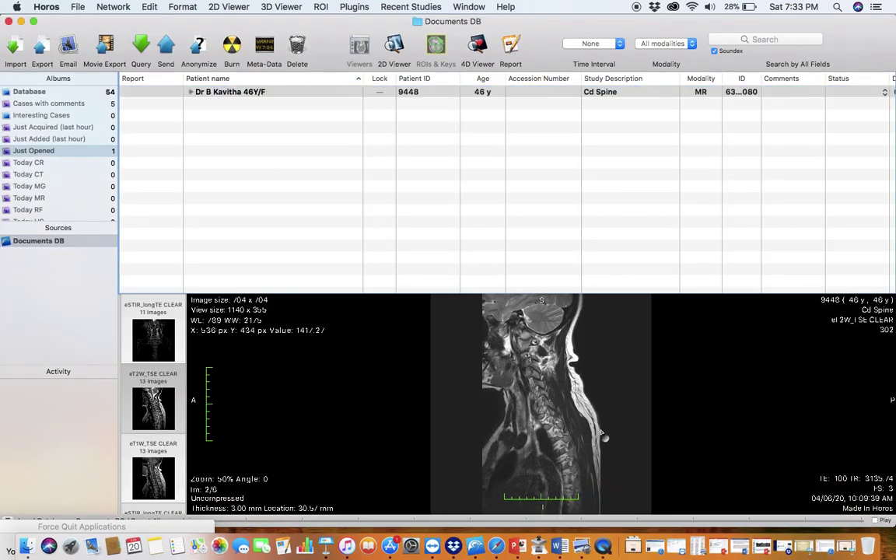
{"action": "double_click", "coordinate": [544, 392]}
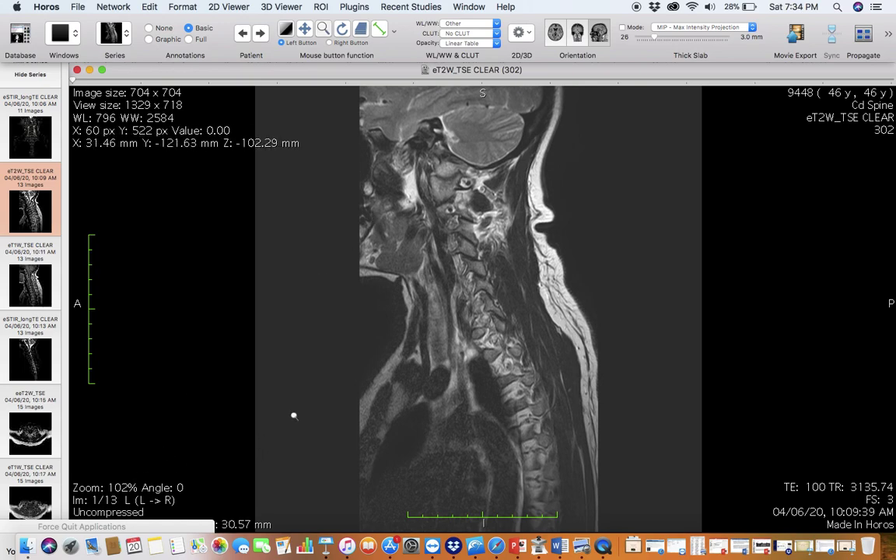
{"action": "scroll", "coordinate": [294, 414], "scroll_direction": "up", "scroll_amount": 4}
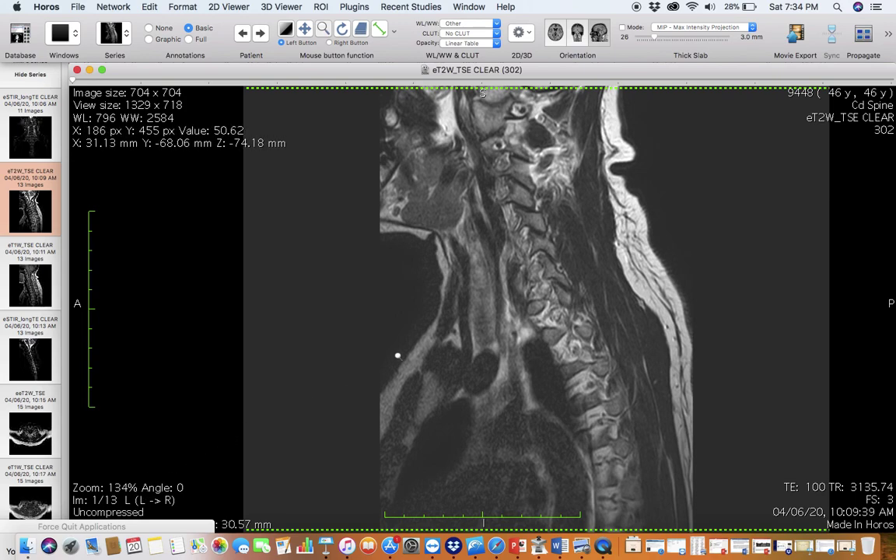
{"action": "scroll", "coordinate": [416, 290], "scroll_direction": "down", "scroll_amount": 4}
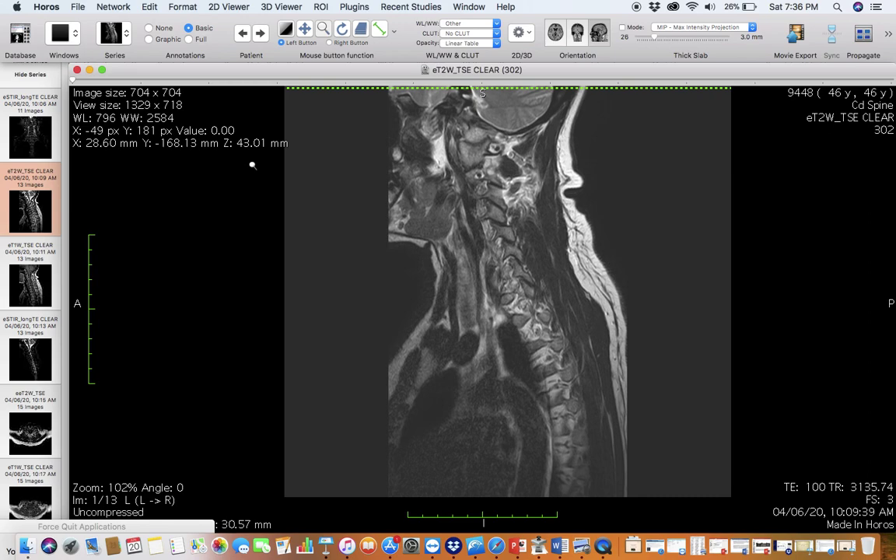
Step: Show the DICOM Meta-Data for the eT2W_TSE CLEAR (302) series from the 2D Viewer menu
{"action": "left_click", "coordinate": [229, 8]}
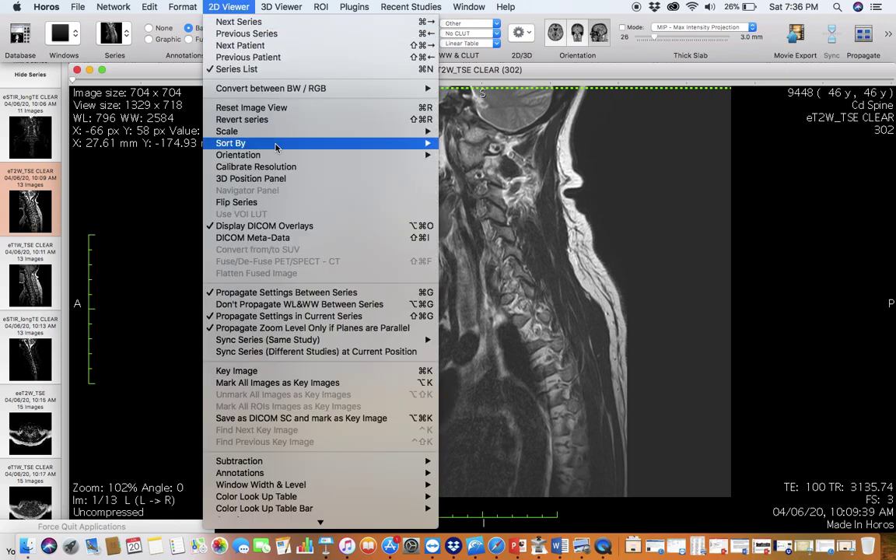
{"action": "left_click", "coordinate": [295, 227]}
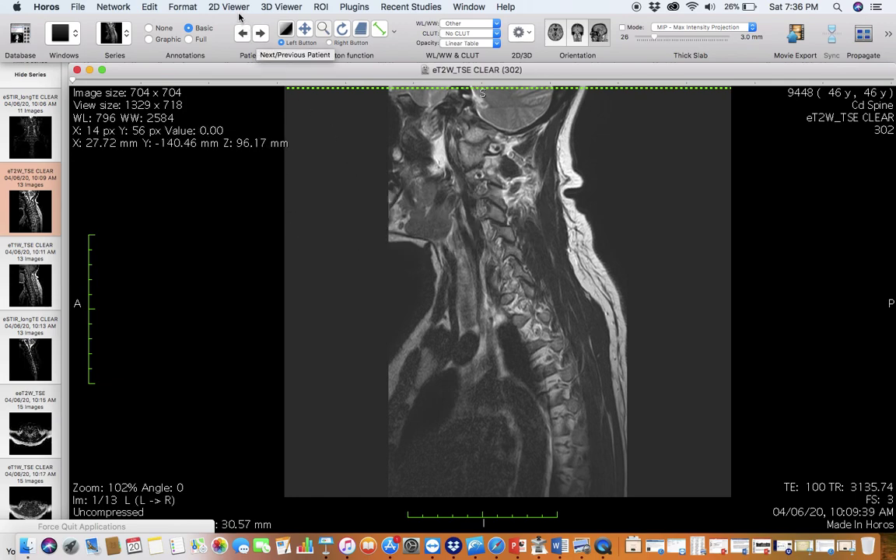
{"action": "left_click", "coordinate": [236, 9]}
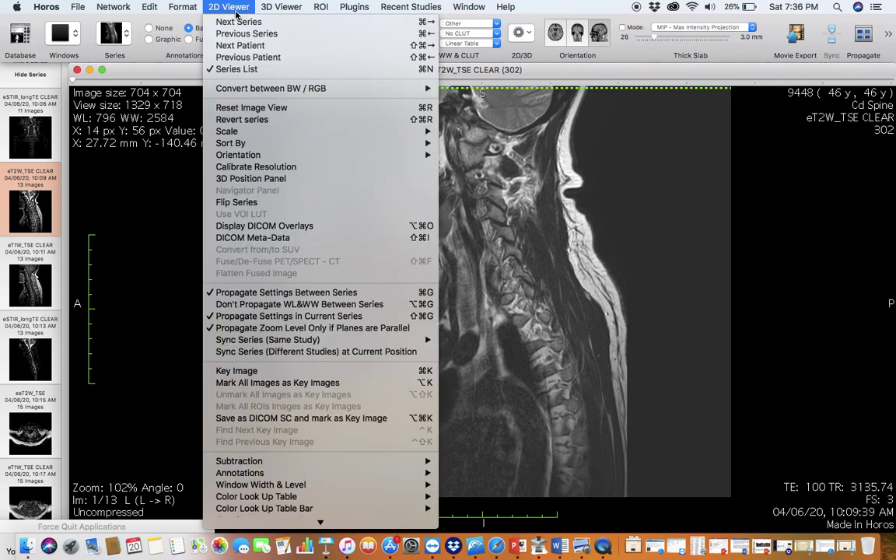
{"action": "left_click", "coordinate": [296, 238]}
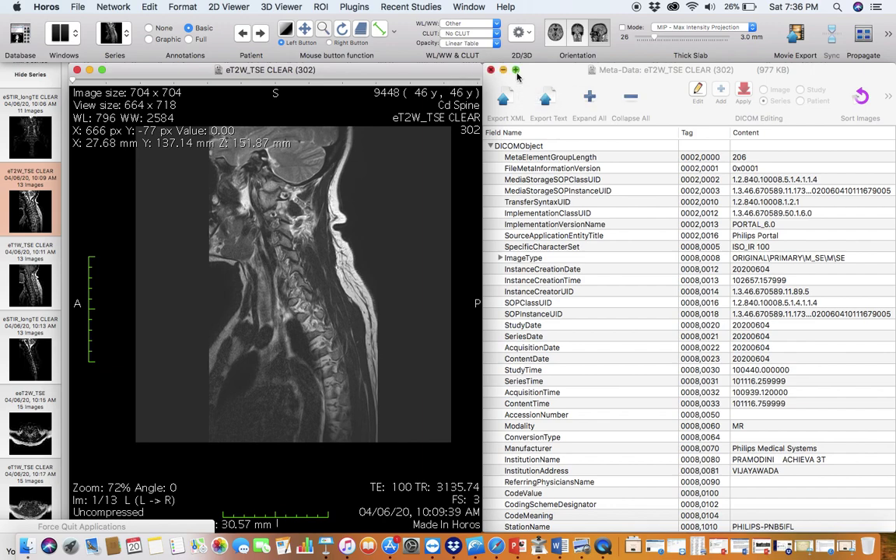
Step: Widen the meta-data window and step from DICOMObject through file meta, date and Modality tags to Manufacturer
{"action": "left_click", "coordinate": [516, 70]}
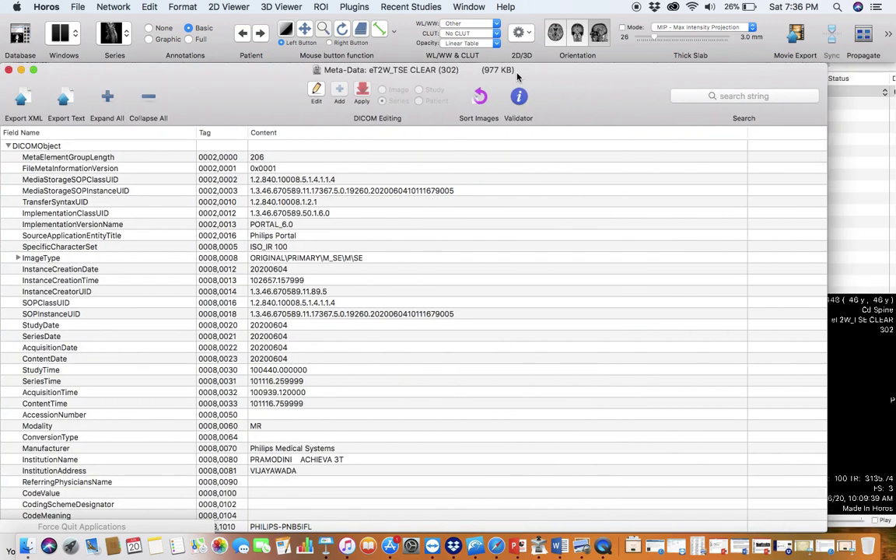
{"action": "left_click", "coordinate": [63, 145]}
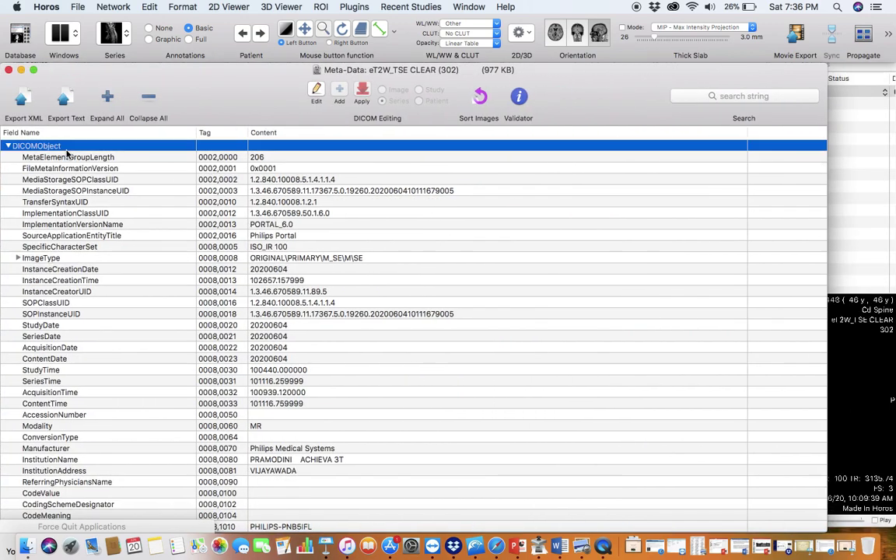
{"action": "key", "text": "Down"}
{"action": "key", "text": "Down"}
{"action": "key", "text": "Down"}
{"action": "key", "text": "Down"}
{"action": "key", "text": "Down"}
{"action": "key", "text": "Down"}
{"action": "key", "text": "Down"}
{"action": "key", "text": "Down"}
{"action": "key", "text": "Down"}
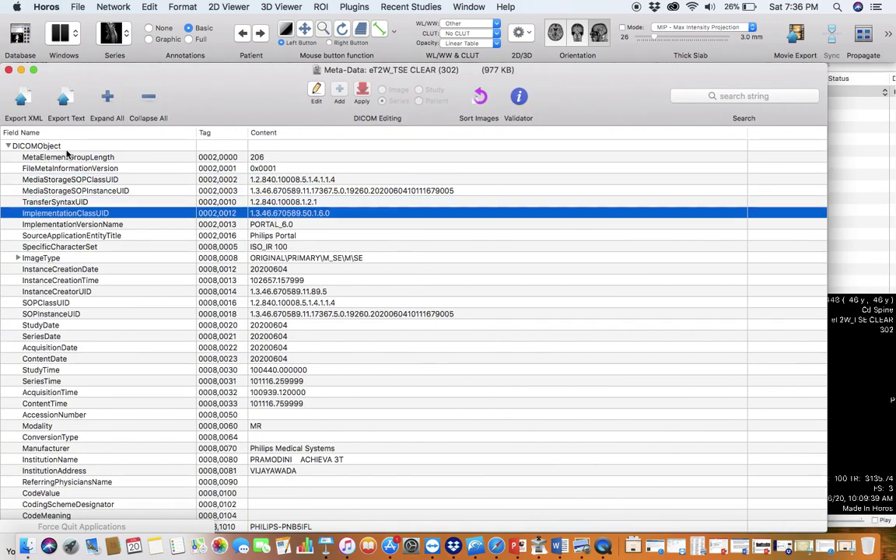
{"action": "key", "text": "Down"}
{"action": "key", "text": "Down"}
{"action": "key", "text": "Down"}
{"action": "key", "text": "Down"}
{"action": "key", "text": "Down"}
{"action": "key", "text": "Down"}
{"action": "key", "text": "Down"}
{"action": "key", "text": "Down"}
{"action": "key", "text": "Down"}
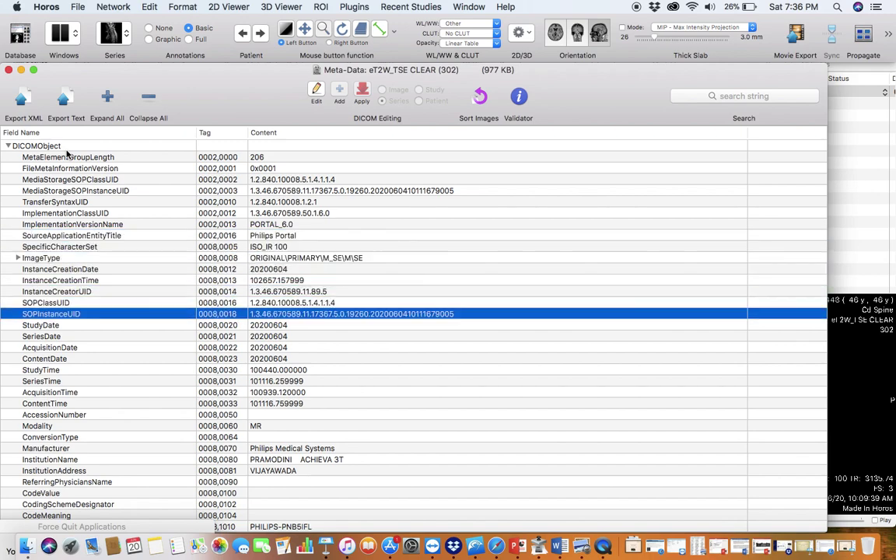
{"action": "key", "text": "Down"}
{"action": "key", "text": "Down"}
{"action": "key", "text": "Down"}
{"action": "key", "text": "Down"}
{"action": "key", "text": "Down"}
{"action": "key", "text": "Down"}
{"action": "key", "text": "Down"}
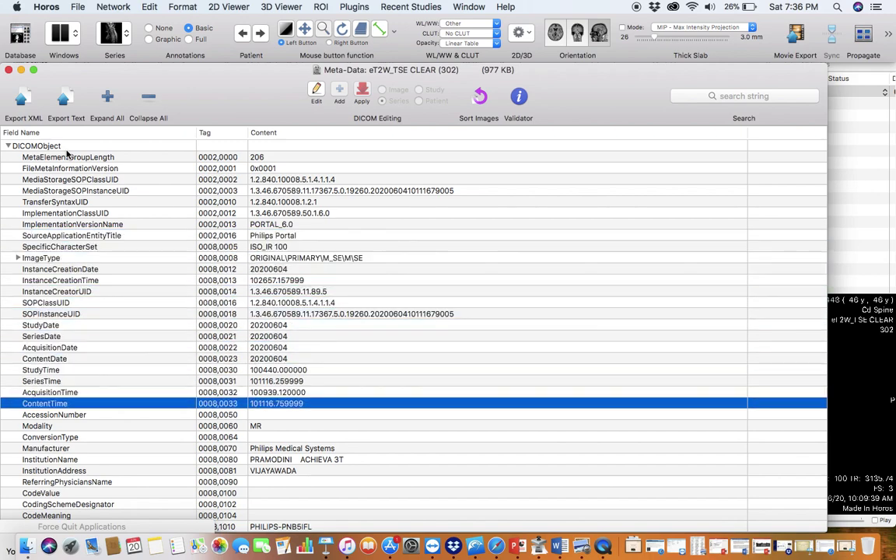
{"action": "key", "text": "Down"}
{"action": "key", "text": "Down"}
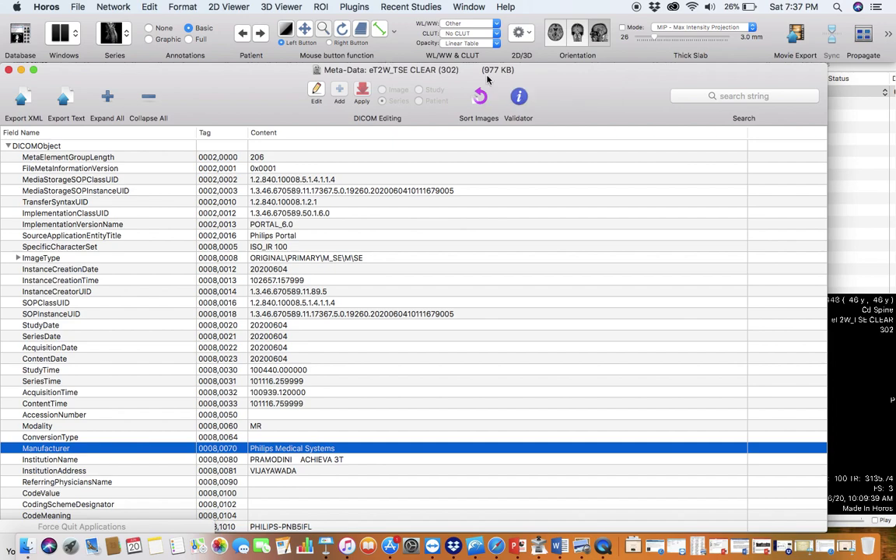
Step: Review the institution, study and series description tags, continuing down to ScanOptions
{"action": "left_click", "coordinate": [270, 471]}
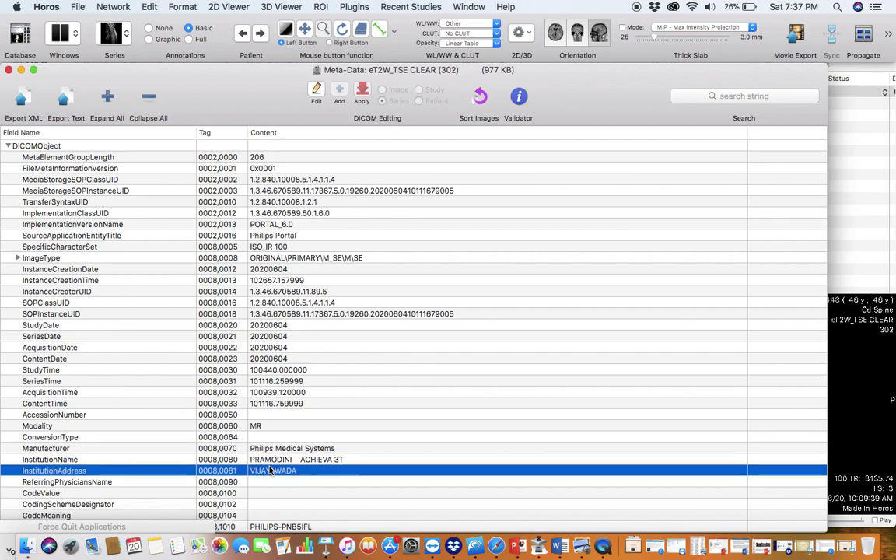
{"action": "key", "text": "Up"}
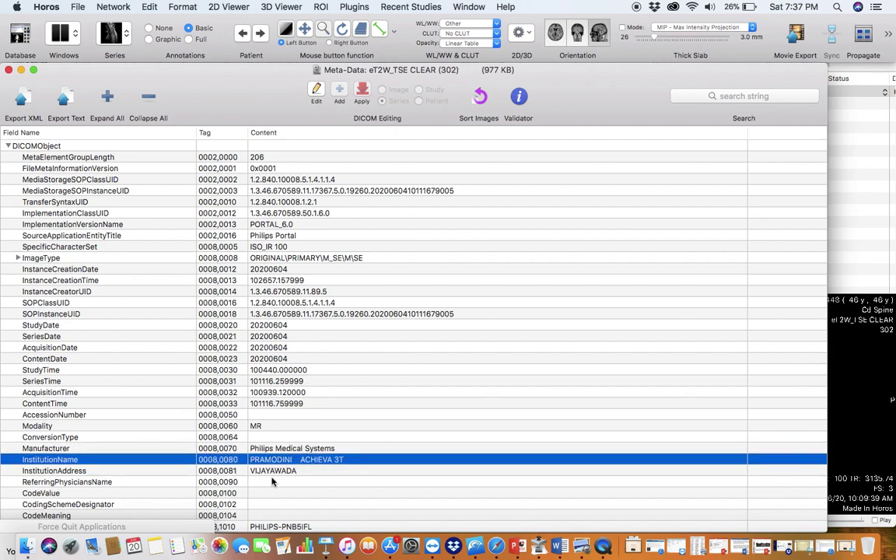
{"action": "key", "text": "Down"}
{"action": "key", "text": "Down"}
{"action": "key", "text": "Down"}
{"action": "key", "text": "Down"}
{"action": "key", "text": "Down"}
{"action": "key", "text": "Down"}
{"action": "key", "text": "Down"}
{"action": "key", "text": "Down"}
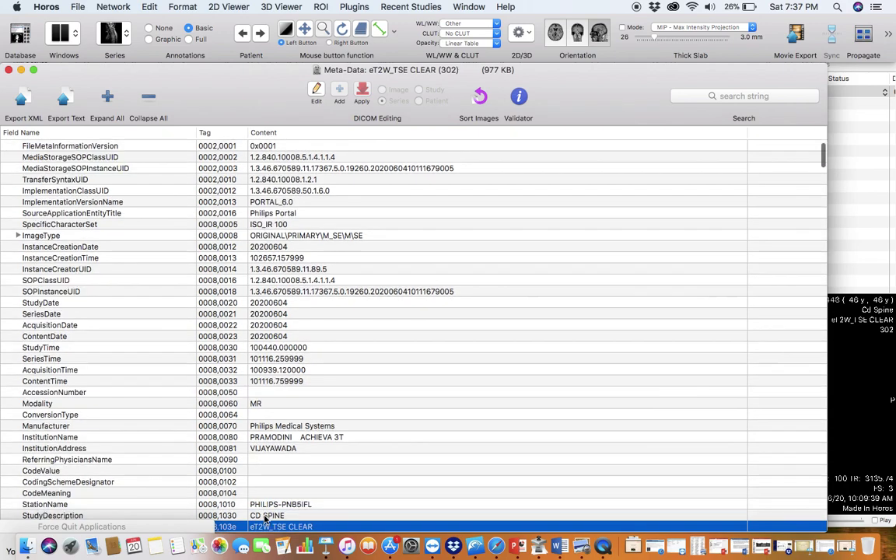
{"action": "key", "text": "Up"}
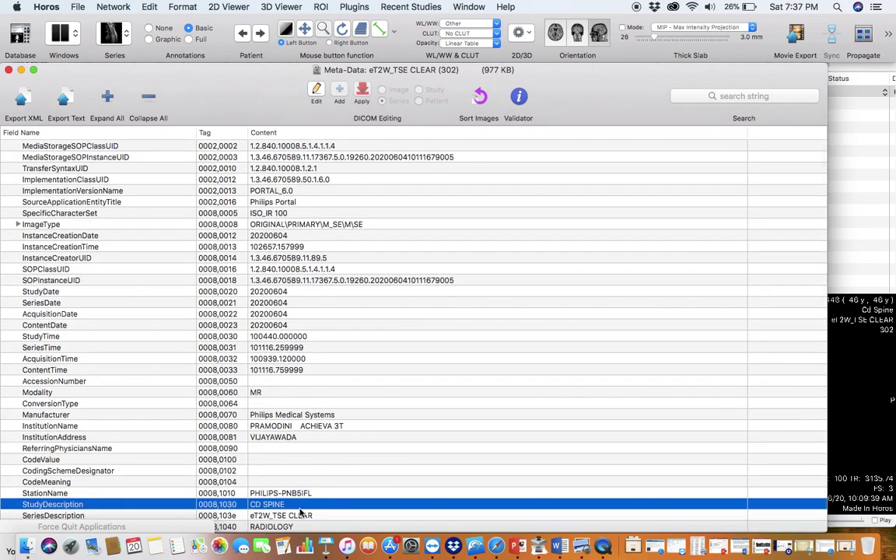
{"action": "key", "text": "Down"}
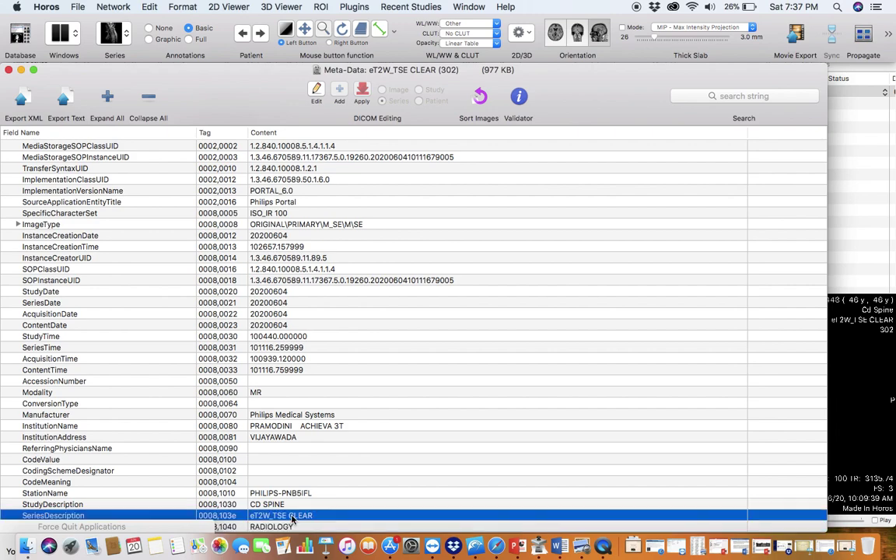
{"action": "key", "text": "Down"}
{"action": "key", "text": "Down"}
{"action": "key", "text": "Down"}
{"action": "key", "text": "Down"}
{"action": "key", "text": "Down"}
{"action": "key", "text": "Down"}
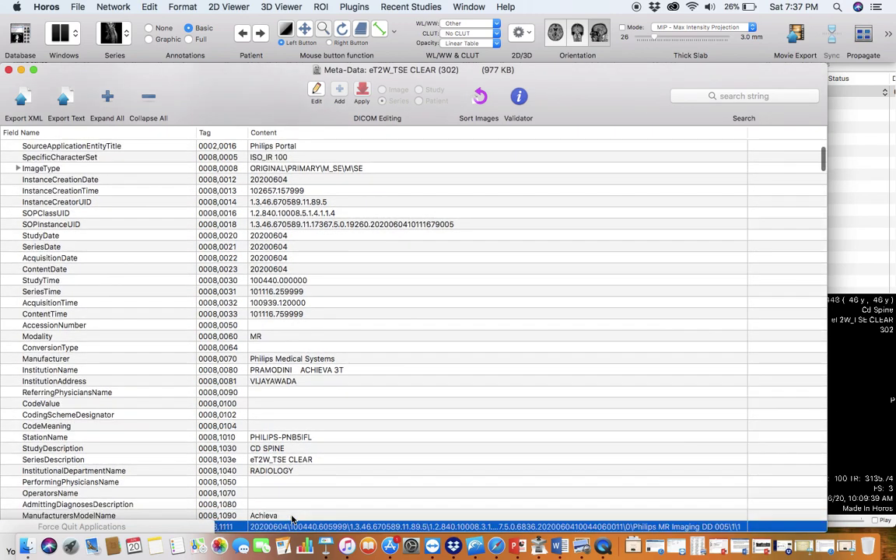
{"action": "key", "text": "Up"}
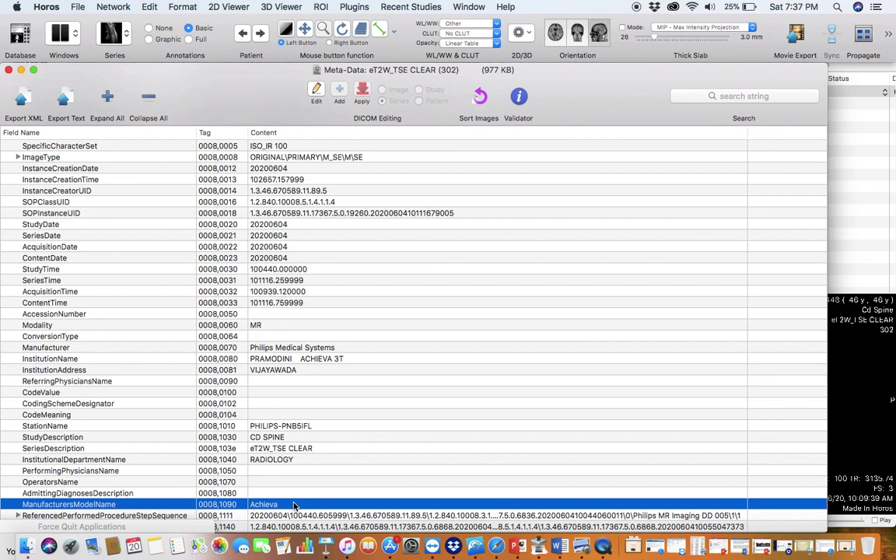
{"action": "key", "text": "Down"}
{"action": "key", "text": "Down"}
{"action": "key", "text": "Down"}
{"action": "key", "text": "Down"}
{"action": "key", "text": "Down"}
{"action": "key", "text": "Down"}
{"action": "key", "text": "Down"}
{"action": "key", "text": "Down"}
{"action": "key", "text": "Down"}
{"action": "key", "text": "Down"}
{"action": "key", "text": "Down"}
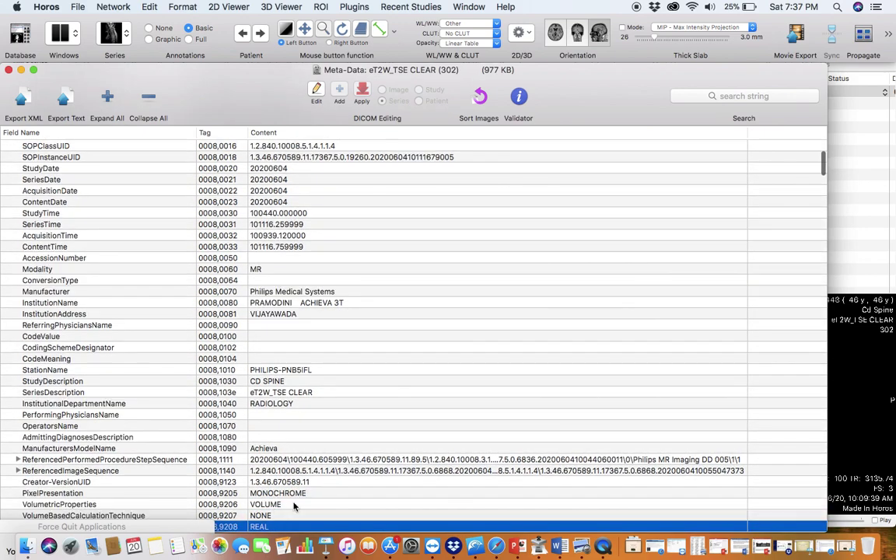
{"action": "key", "text": "Down"}
{"action": "key", "text": "Down"}
{"action": "key", "text": "Down"}
{"action": "key", "text": "Down"}
{"action": "key", "text": "Down"}
{"action": "key", "text": "Down"}
{"action": "key", "text": "Down"}
{"action": "key", "text": "Down"}
{"action": "key", "text": "Down"}
{"action": "key", "text": "Down"}
{"action": "key", "text": "Down"}
{"action": "key", "text": "Down"}
{"action": "key", "text": "Down"}
{"action": "key", "text": "Down"}
{"action": "key", "text": "Down"}
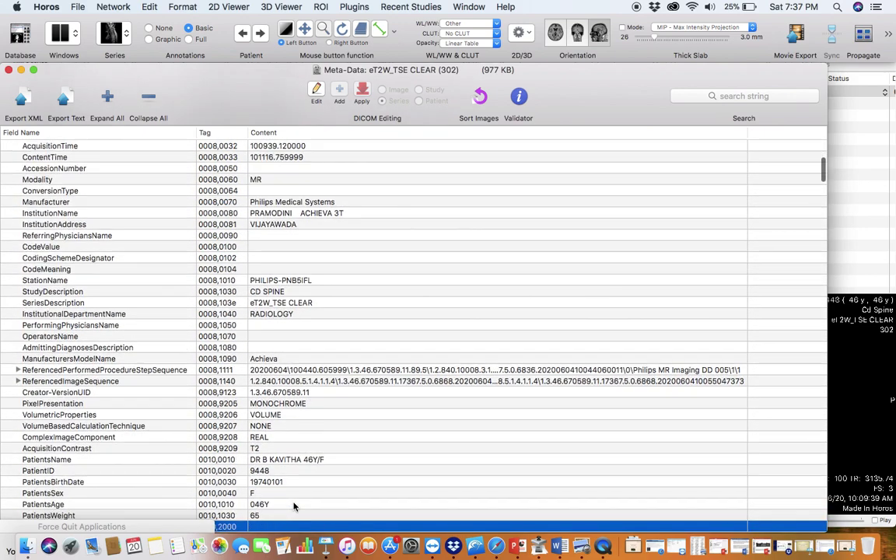
{"action": "key", "text": "Down"}
{"action": "key", "text": "Down"}
{"action": "key", "text": "Down"}
{"action": "key", "text": "Down"}
{"action": "key", "text": "Down"}
{"action": "key", "text": "Down"}
{"action": "key", "text": "Down"}
{"action": "key", "text": "Down"}
{"action": "key", "text": "Down"}
{"action": "key", "text": "Down"}
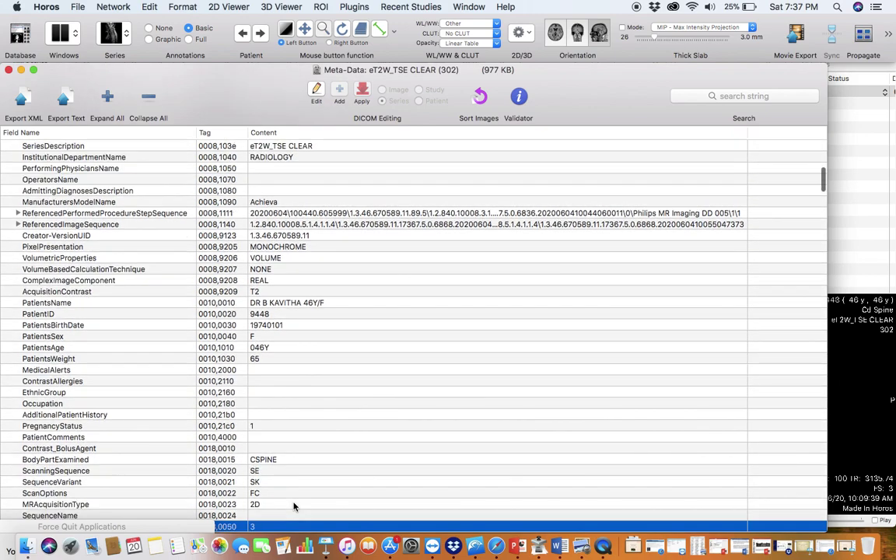
{"action": "left_click", "coordinate": [282, 371]}
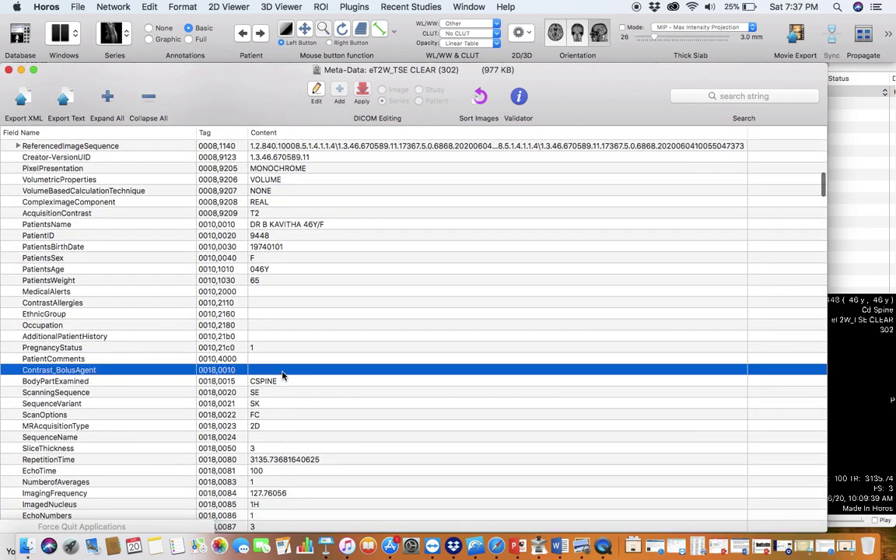
{"action": "left_click", "coordinate": [296, 384]}
{"action": "left_click", "coordinate": [258, 394]}
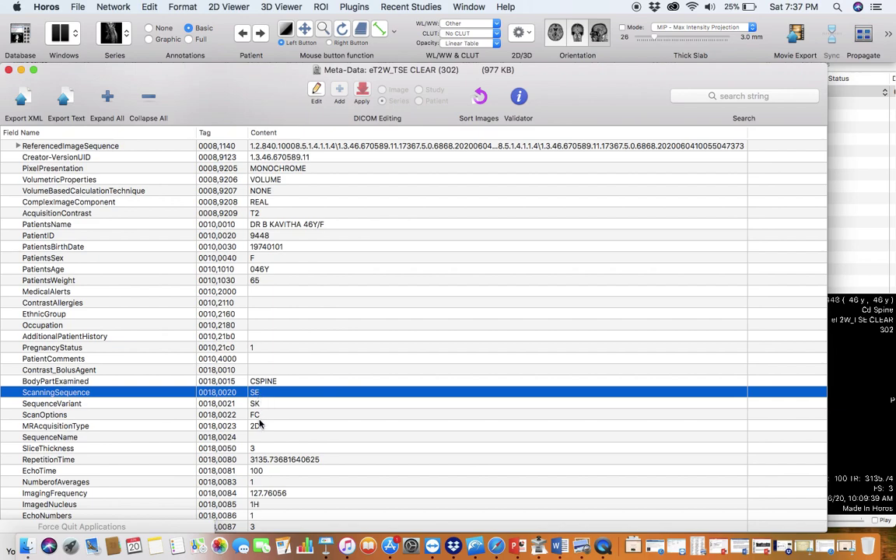
{"action": "left_click", "coordinate": [258, 426]}
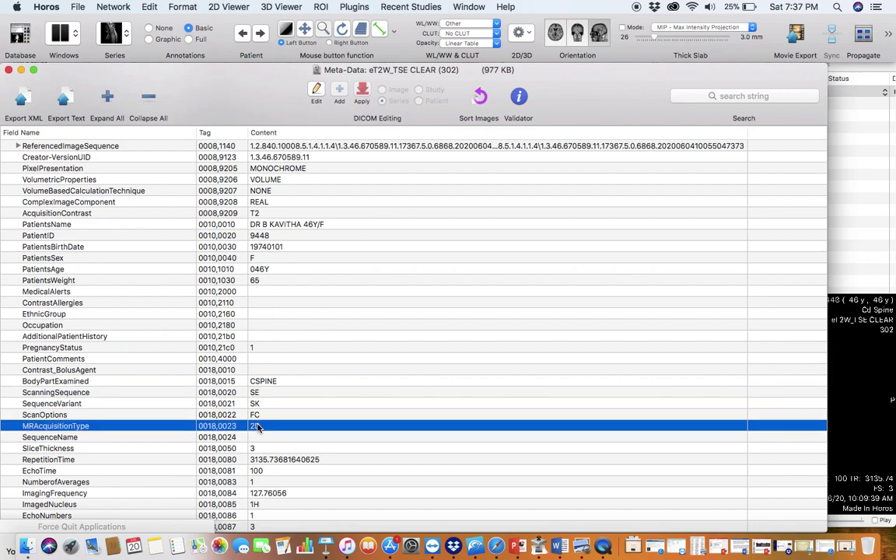
{"action": "key", "text": "Down"}
{"action": "key", "text": "Down"}
{"action": "key", "text": "Down"}
{"action": "key", "text": "Down"}
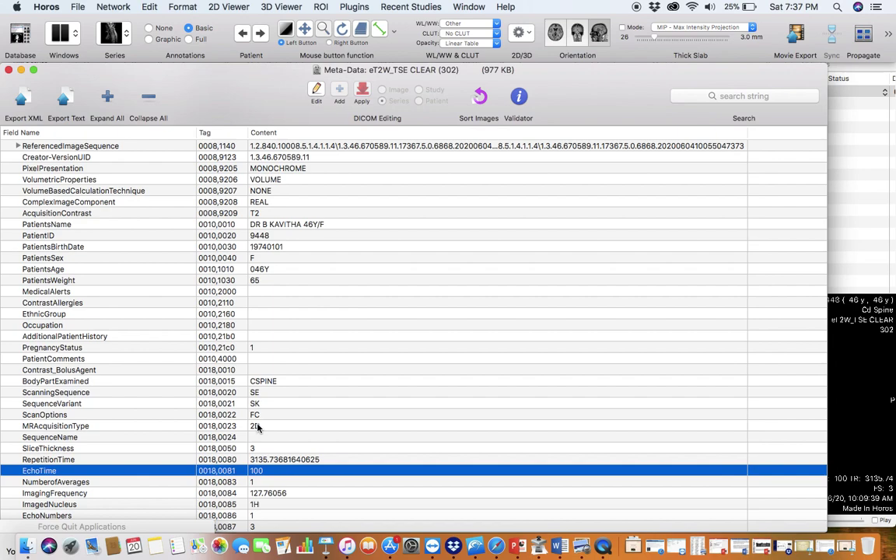
{"action": "key", "text": "Up"}
{"action": "left_click", "coordinate": [254, 449]}
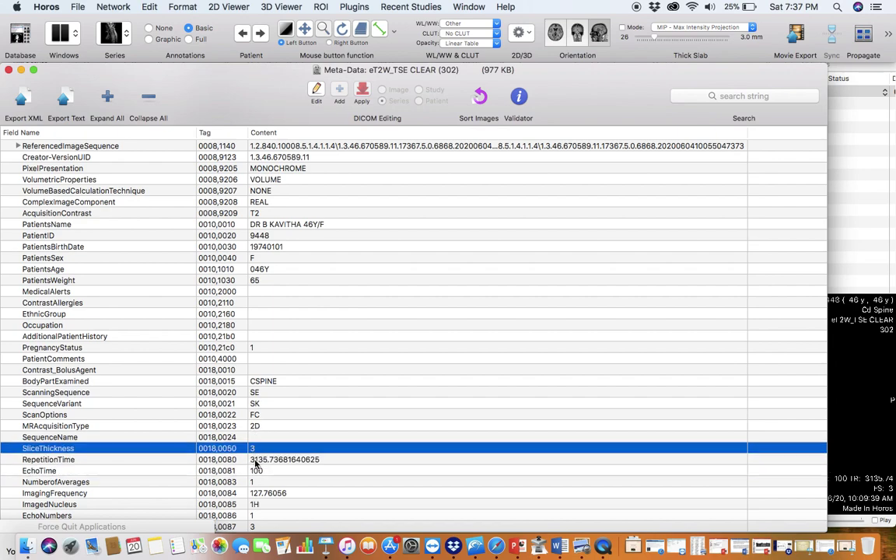
{"action": "left_click", "coordinate": [255, 460]}
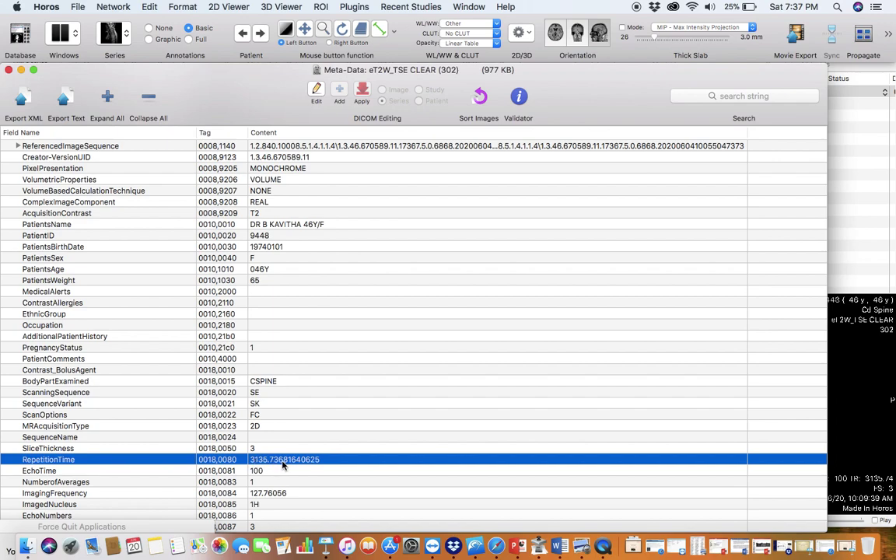
{"action": "left_click", "coordinate": [262, 472]}
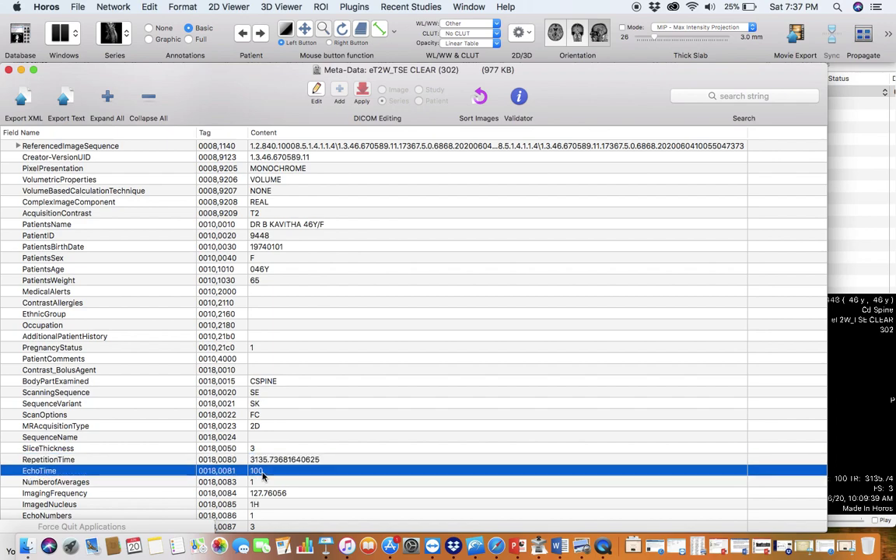
{"action": "key", "text": "Down"}
{"action": "key", "text": "Down"}
{"action": "key", "text": "Down"}
{"action": "key", "text": "Down"}
{"action": "key", "text": "Down"}
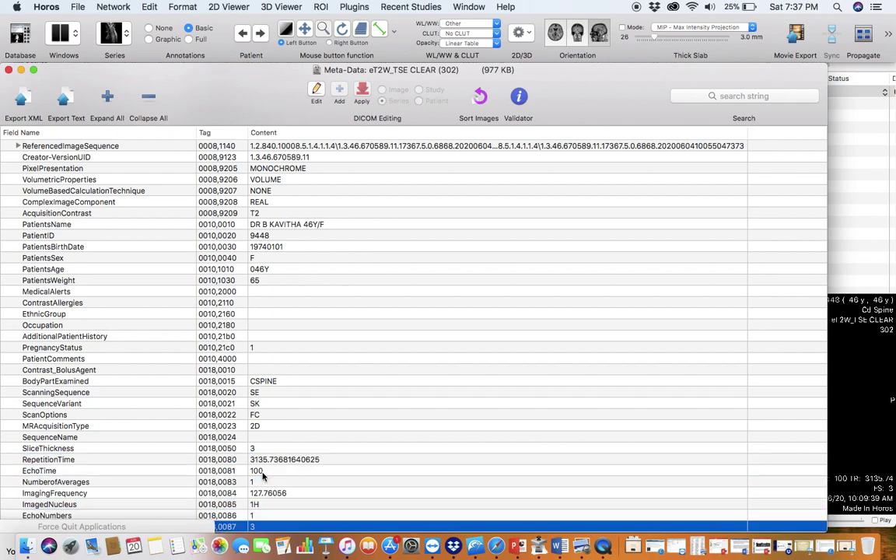
{"action": "key", "text": "Up"}
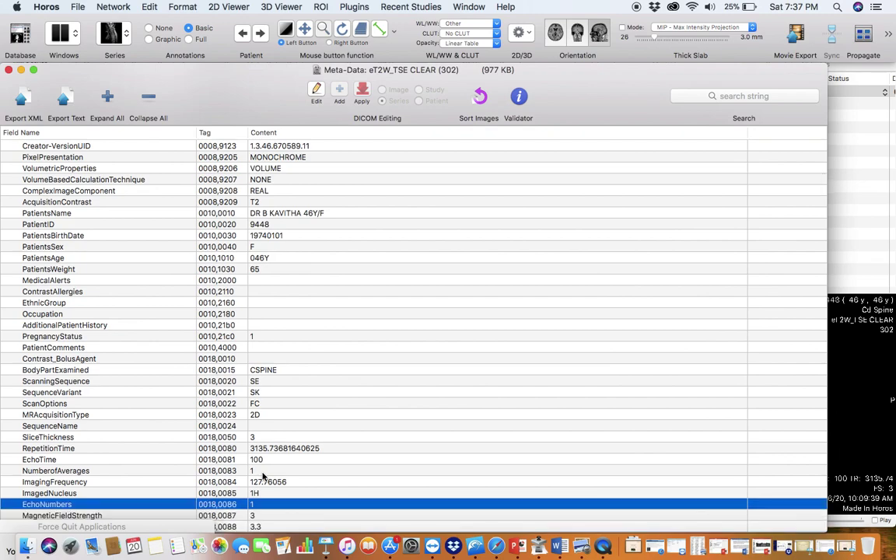
{"action": "key", "text": "Up"}
{"action": "key", "text": "Up"}
{"action": "key", "text": "Up"}
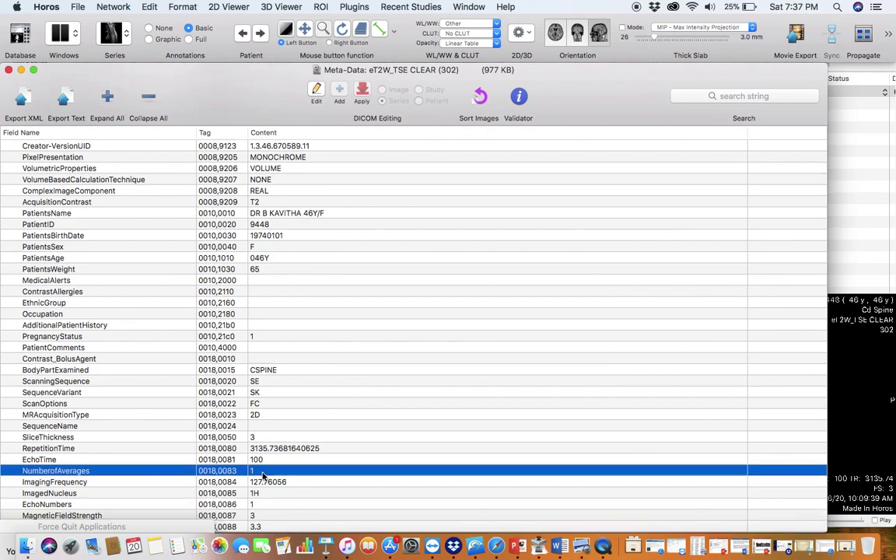
{"action": "key", "text": "Down"}
{"action": "key", "text": "Down"}
{"action": "key", "text": "Down"}
{"action": "key", "text": "Down"}
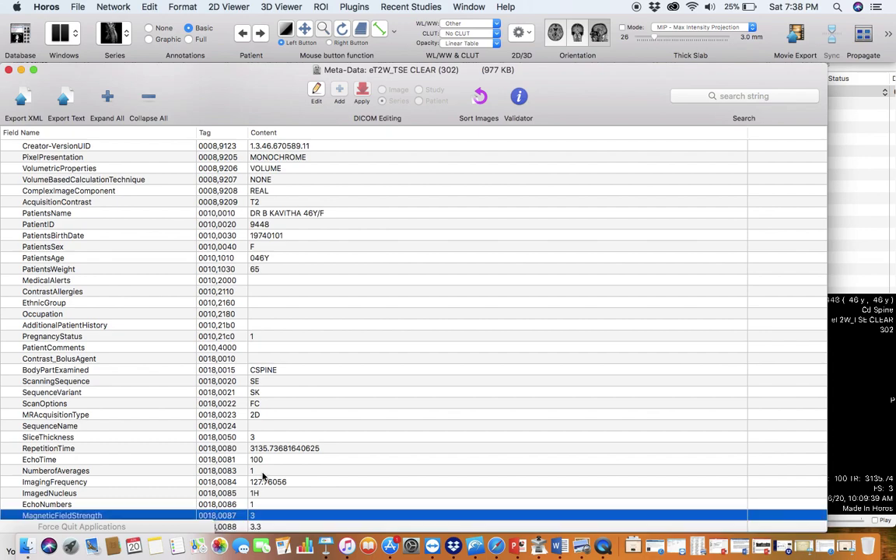
{"action": "key", "text": "Down"}
{"action": "key", "text": "Down"}
{"action": "key", "text": "Down"}
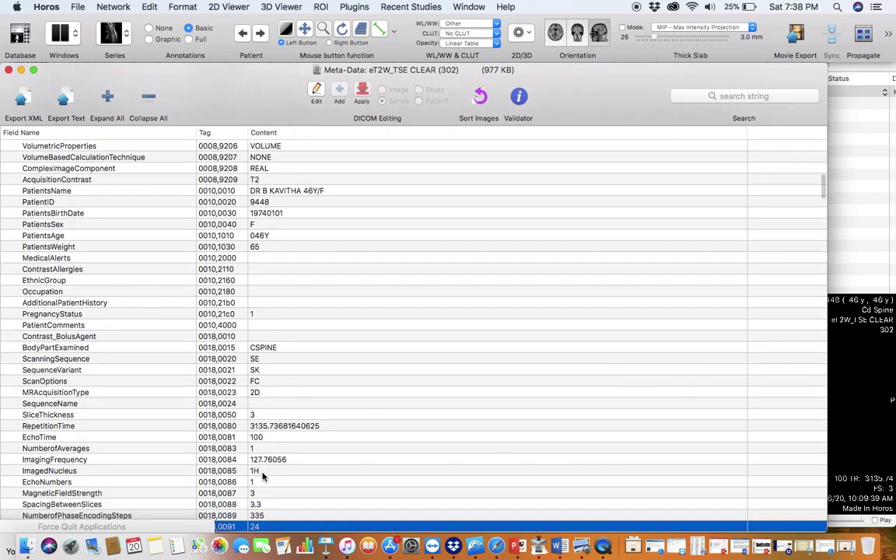
{"action": "key", "text": "Up"}
{"action": "key", "text": "Up"}
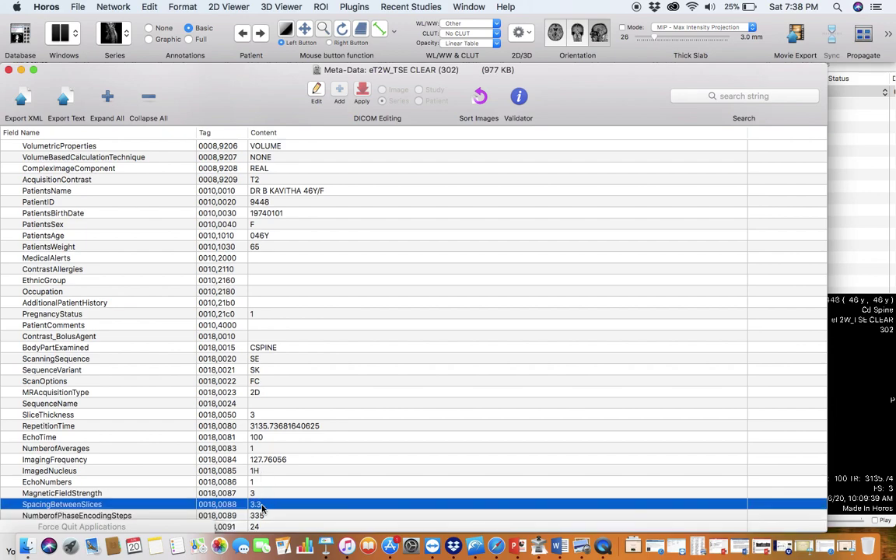
{"action": "key", "text": "Down"}
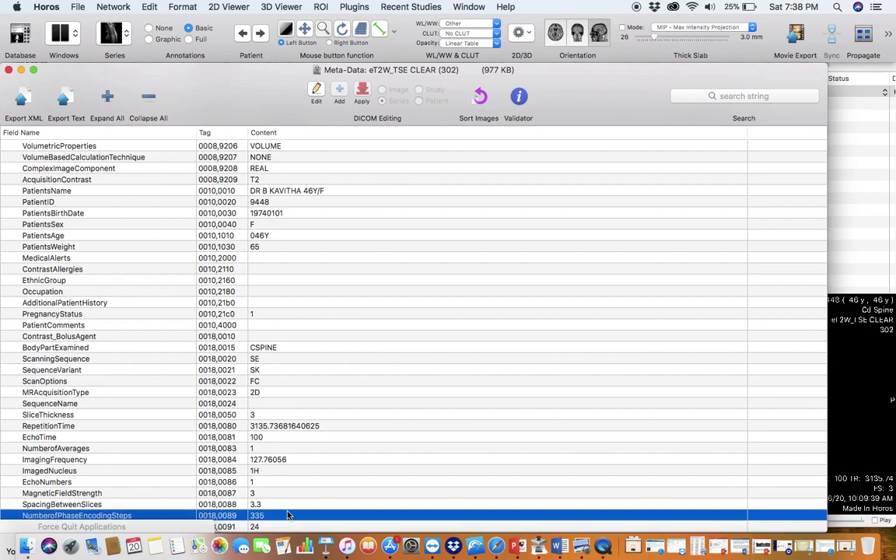
{"action": "key", "text": "Down"}
{"action": "key", "text": "Down"}
{"action": "key", "text": "Down"}
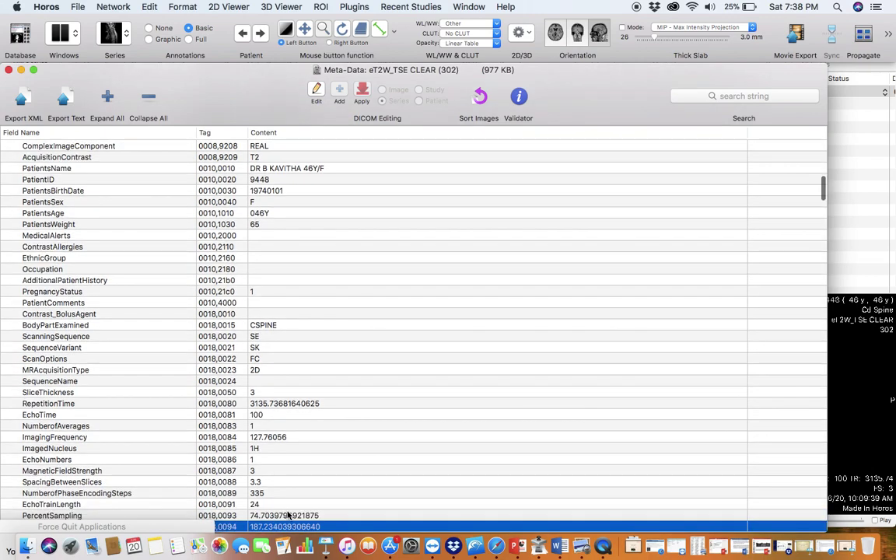
{"action": "key", "text": "Down"}
{"action": "key", "text": "Down"}
{"action": "key", "text": "Down"}
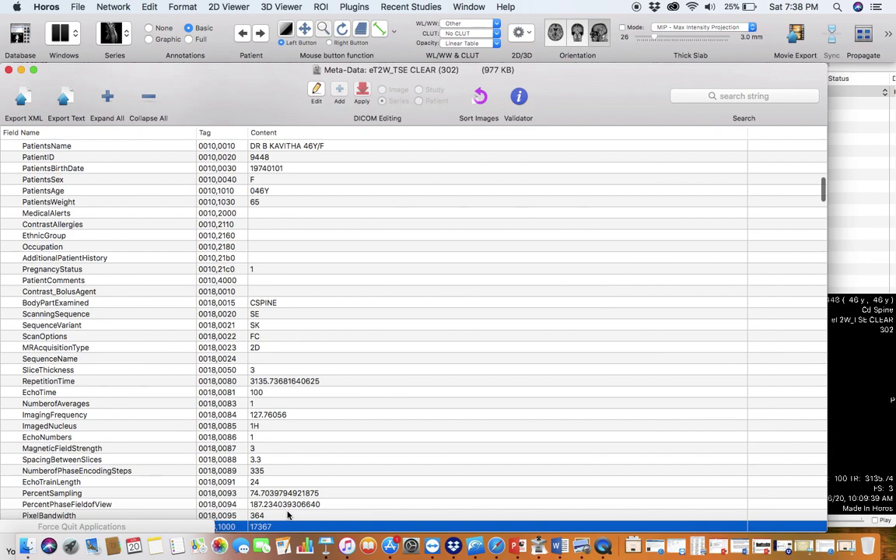
{"action": "key", "text": "Up"}
{"action": "key", "text": "Up"}
{"action": "key", "text": "Down"}
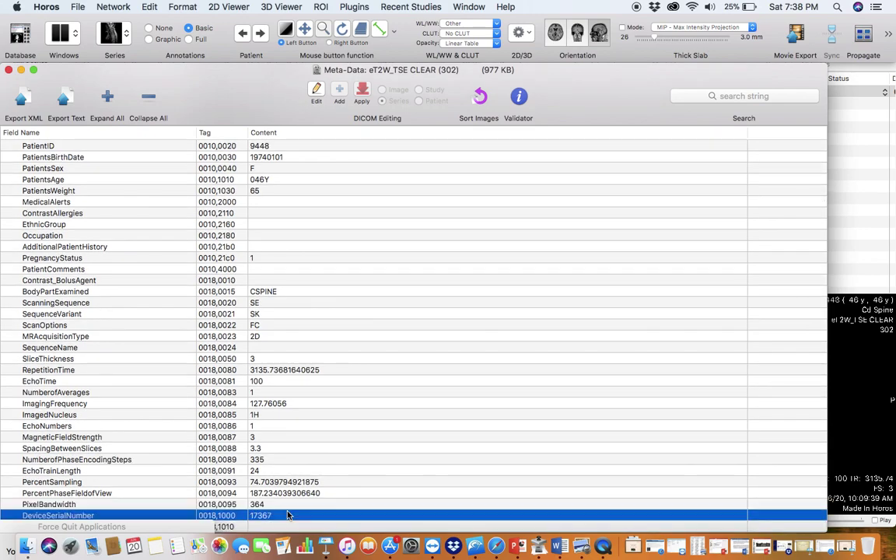
{"action": "key", "text": "Up"}
{"action": "key", "text": "Down"}
{"action": "key", "text": "Down"}
{"action": "key", "text": "Down"}
{"action": "key", "text": "Down"}
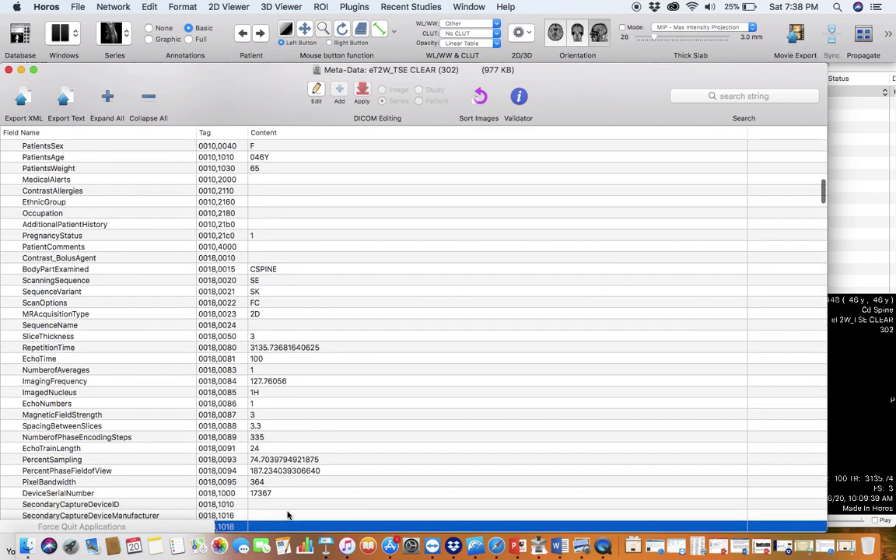
{"action": "key", "text": "Down"}
{"action": "key", "text": "Down"}
{"action": "key", "text": "Down"}
{"action": "key", "text": "Down"}
{"action": "key", "text": "Down"}
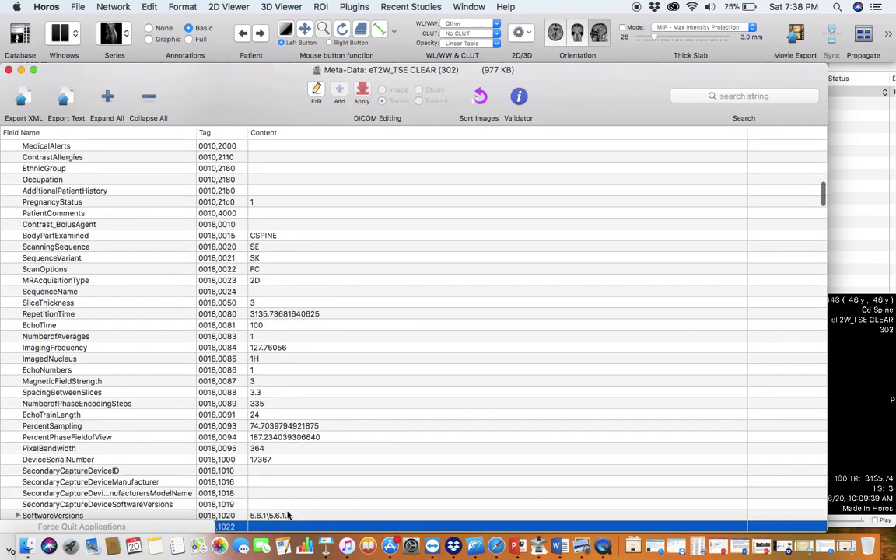
{"action": "key", "text": "Down"}
{"action": "key", "text": "Down"}
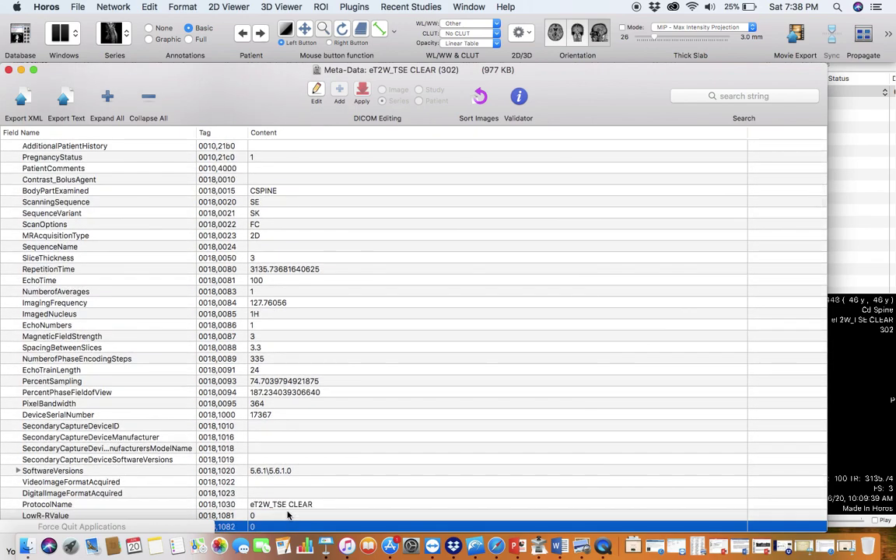
{"action": "key", "text": "Up"}
{"action": "key", "text": "Up"}
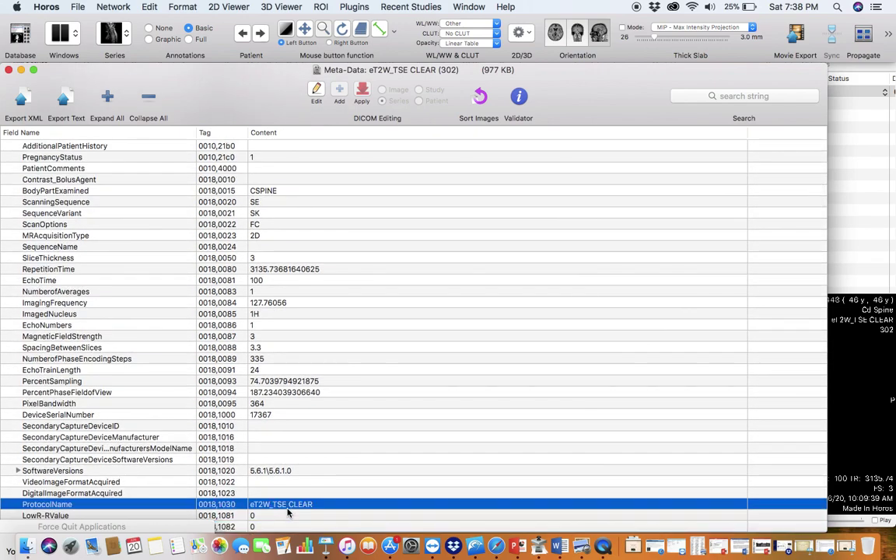
{"action": "key", "text": "Down"}
{"action": "key", "text": "Down"}
{"action": "key", "text": "Down"}
{"action": "key", "text": "Down"}
{"action": "key", "text": "Down"}
{"action": "key", "text": "Down"}
{"action": "key", "text": "Down"}
{"action": "key", "text": "Down"}
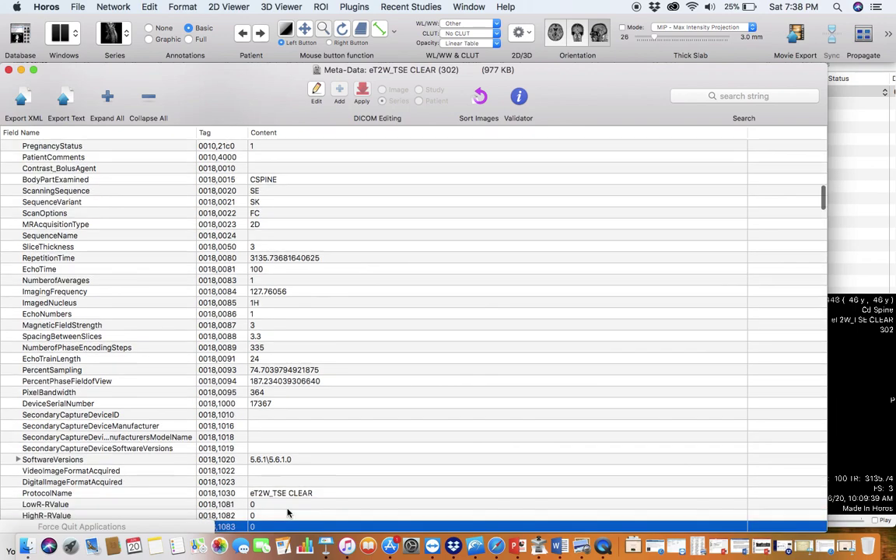
{"action": "key", "text": "Down"}
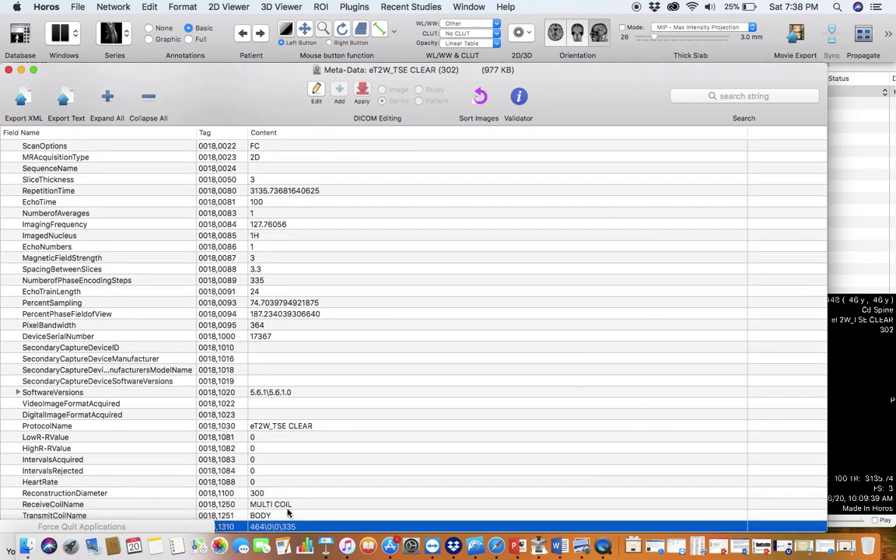
{"action": "left_click", "coordinate": [285, 504]}
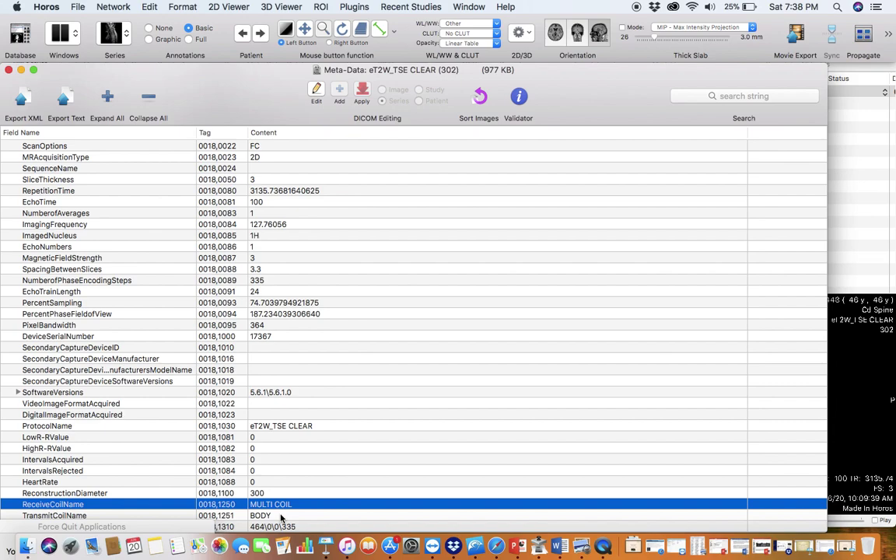
{"action": "left_click", "coordinate": [282, 517]}
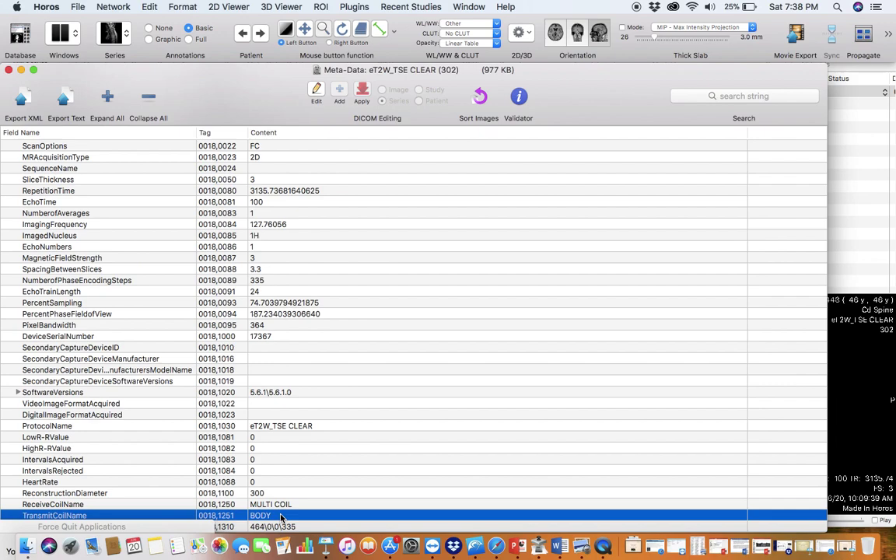
{"action": "scroll", "coordinate": [282, 518], "scroll_direction": "down", "scroll_amount": 1}
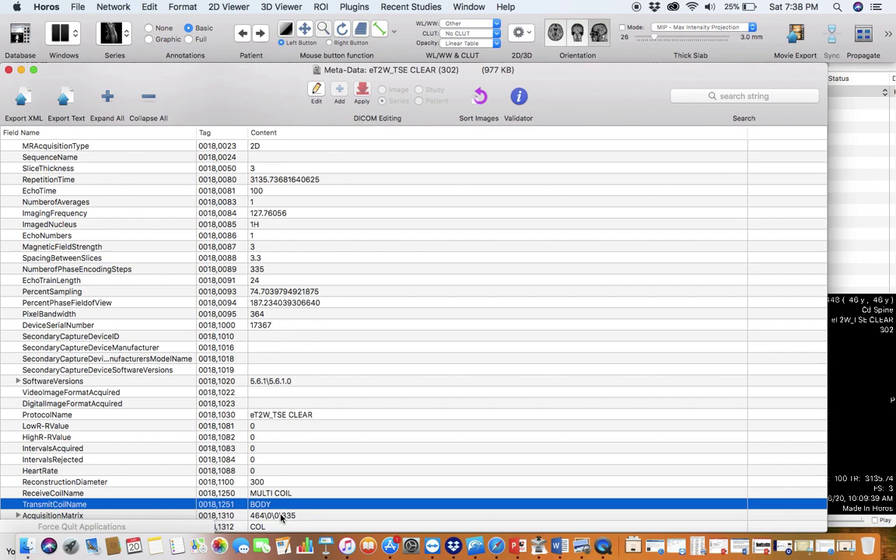
{"action": "key", "text": "Up"}
{"action": "key", "text": "Down"}
{"action": "key", "text": "Down"}
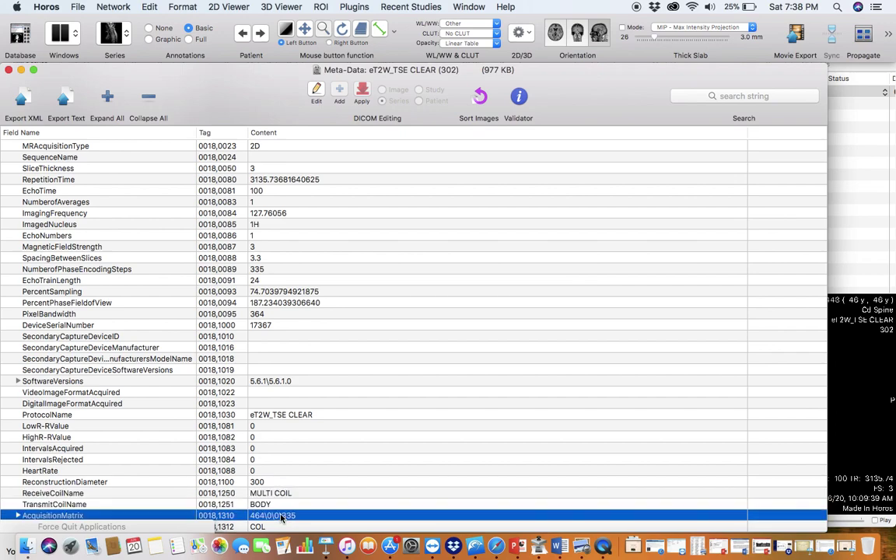
{"action": "scroll", "coordinate": [282, 519], "scroll_direction": "down", "scroll_amount": 1}
{"action": "key", "text": "Down"}
{"action": "key", "text": "Up"}
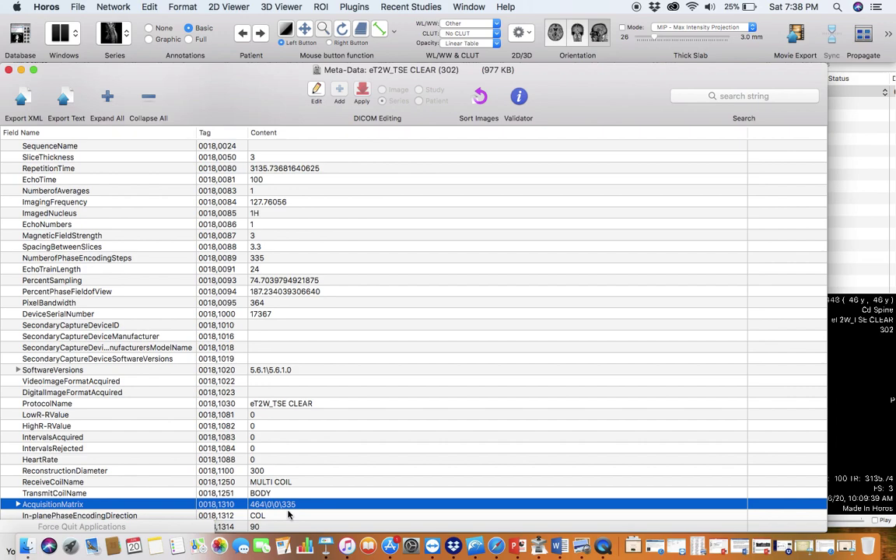
{"action": "key", "text": "Down"}
{"action": "key", "text": "Up"}
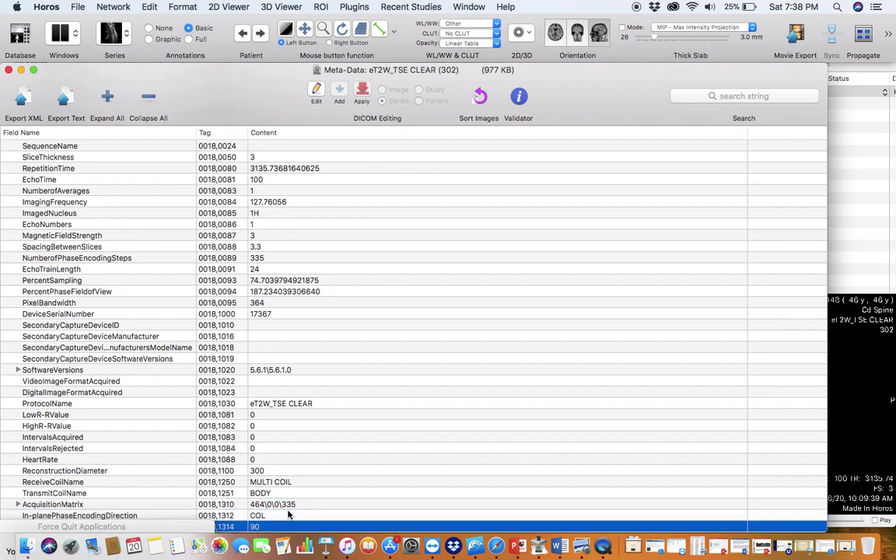
{"action": "key", "text": "Down"}
{"action": "key", "text": "Down"}
{"action": "key", "text": "Down"}
{"action": "key", "text": "Up"}
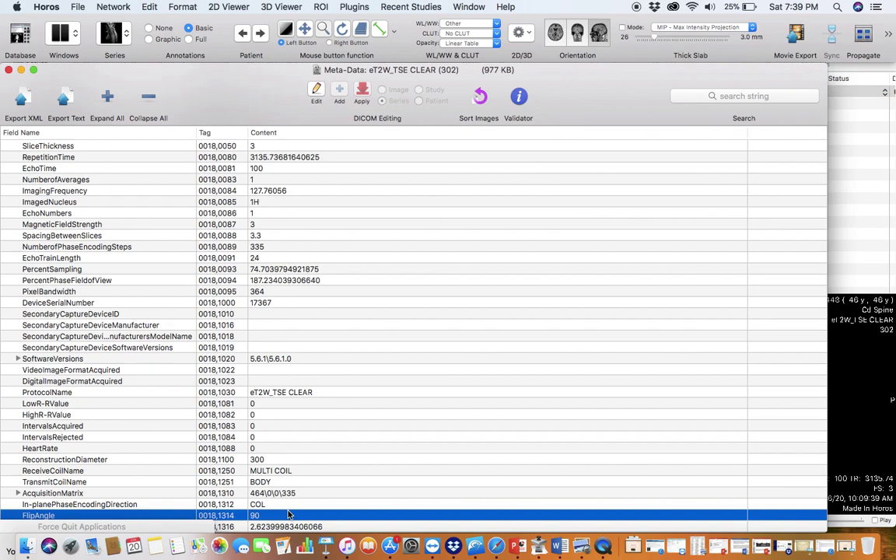
{"action": "key", "text": "Down"}
{"action": "key", "text": "Down"}
{"action": "key", "text": "Down"}
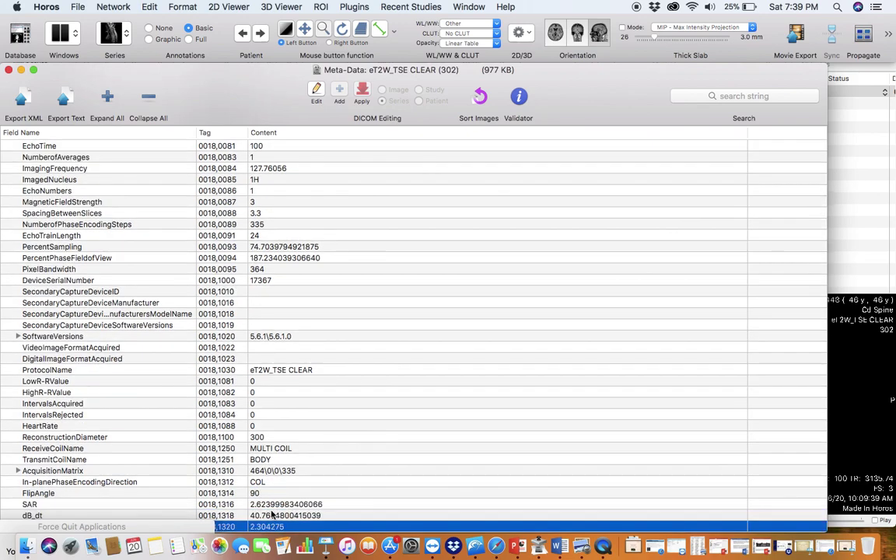
{"action": "left_click", "coordinate": [118, 497]}
{"action": "left_click", "coordinate": [116, 504]}
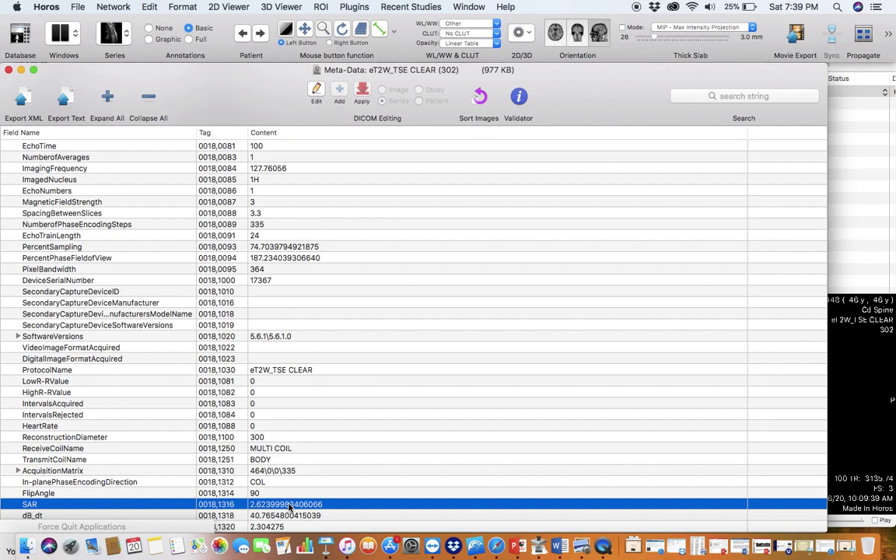
{"action": "key", "text": "Down"}
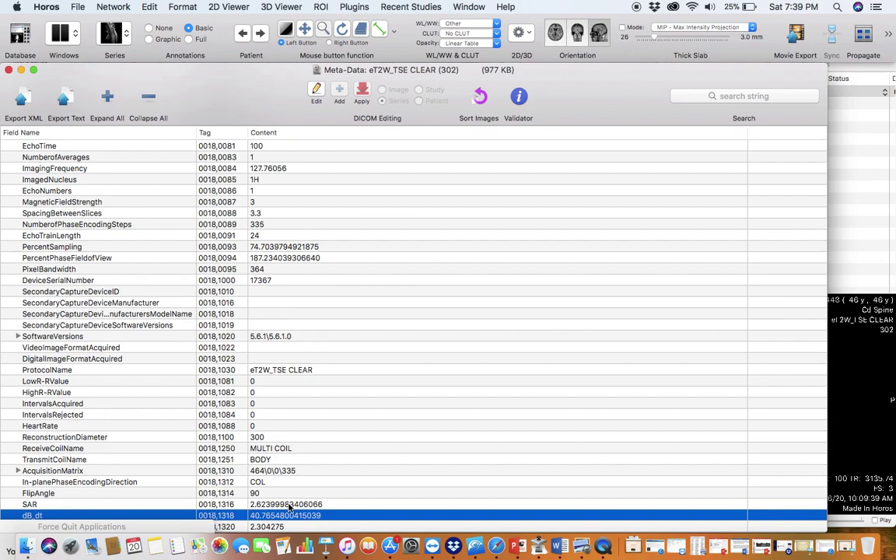
{"action": "key", "text": "Down"}
{"action": "key", "text": "Down"}
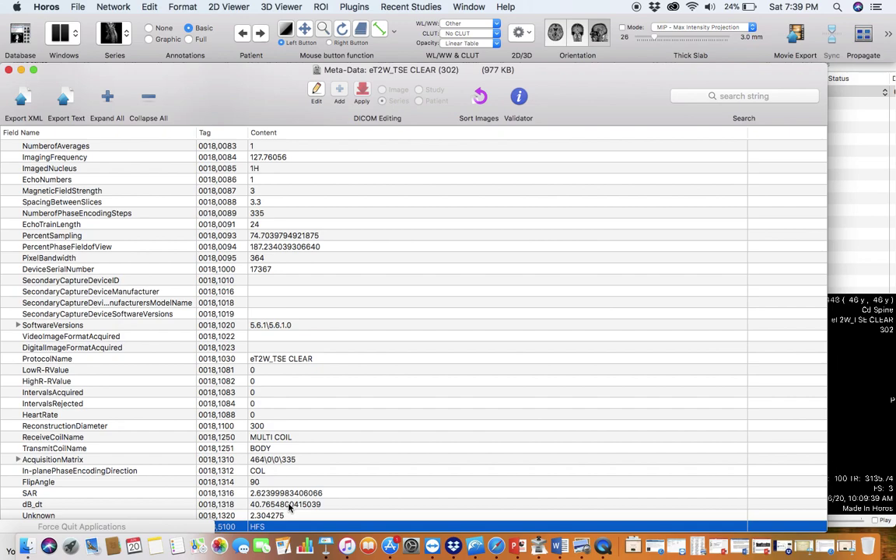
{"action": "key", "text": "Down"}
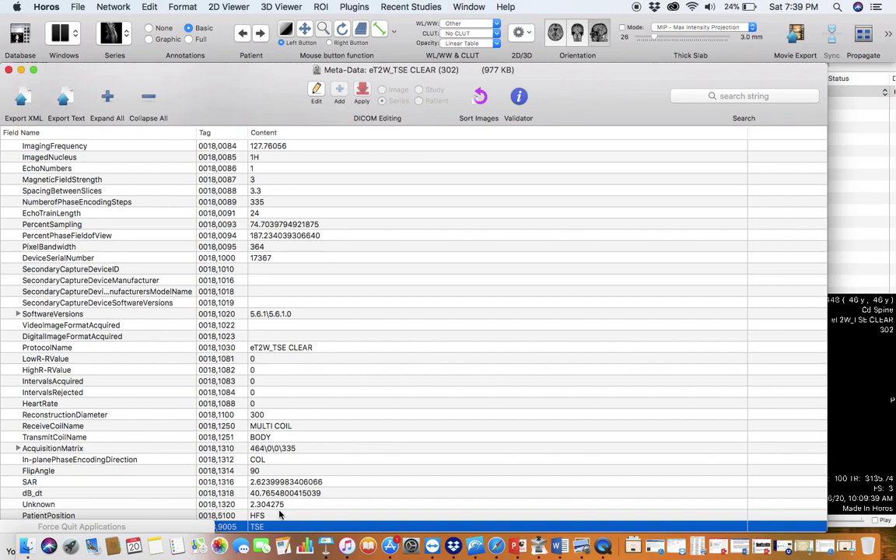
Step: Inspect PatientPosition HFS and the pulse-sequence tags, leaving MultipleSpinEcho unchanged as YES
{"action": "key", "text": "Up"}
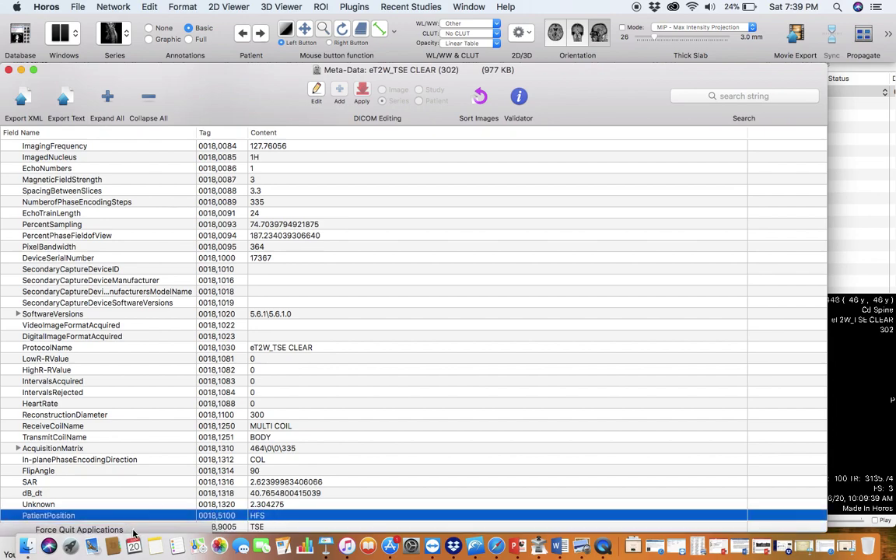
{"action": "left_click", "coordinate": [267, 528]}
{"action": "left_click", "coordinate": [269, 516]}
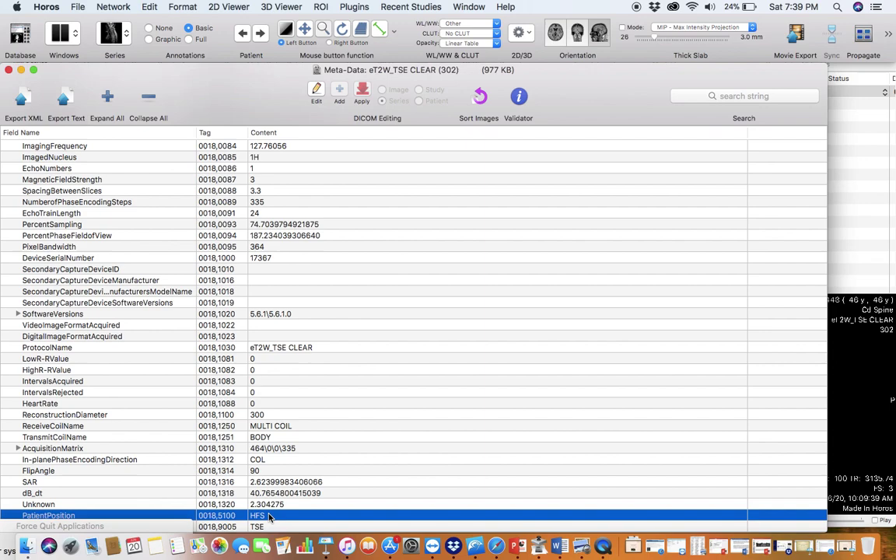
{"action": "key", "text": "Down"}
{"action": "key", "text": "Down"}
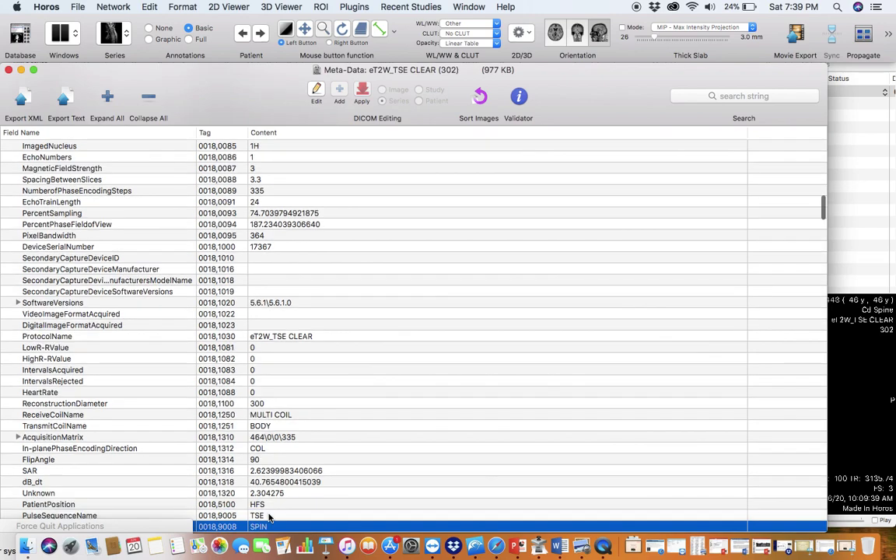
{"action": "key", "text": "Up"}
{"action": "key", "text": "Down"}
{"action": "key", "text": "Down"}
{"action": "key", "text": "Down"}
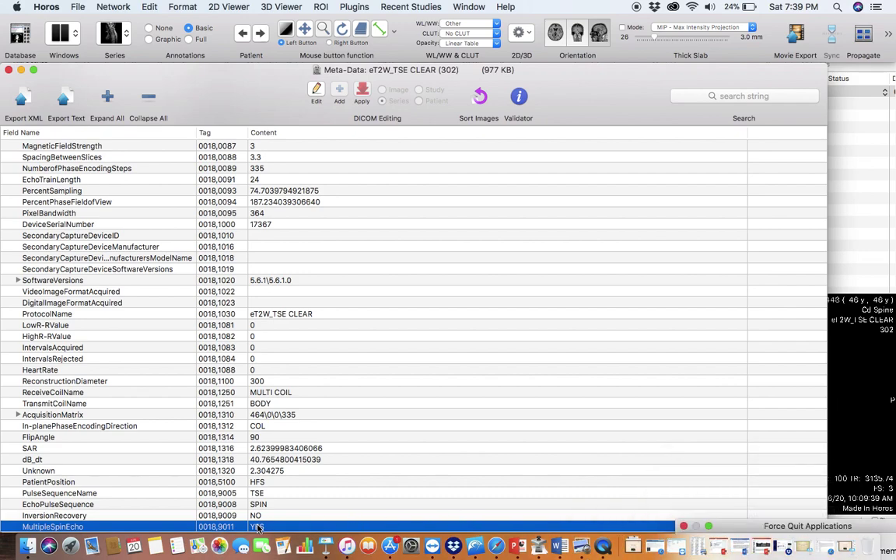
{"action": "key", "text": "Return"}
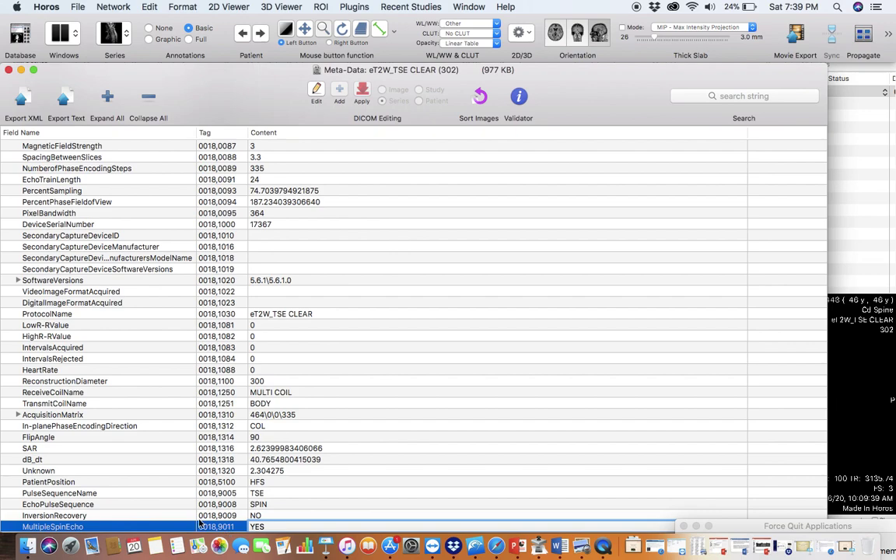
{"action": "key", "text": "Return"}
Step: Step through the sequence flags, Spoiling, DiffusionDirectionality and k-space tags to ImagingServiceRequestComments
{"action": "key", "text": "Down"}
{"action": "key", "text": "Down"}
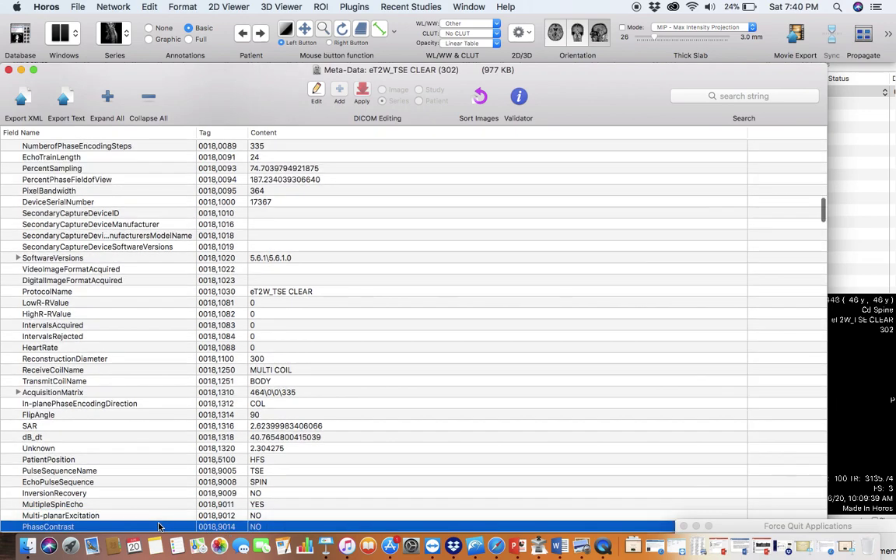
{"action": "key", "text": "Down"}
{"action": "key", "text": "Down"}
{"action": "key", "text": "Down"}
{"action": "key", "text": "Down"}
{"action": "key", "text": "Down"}
{"action": "key", "text": "Down"}
{"action": "key", "text": "Down"}
{"action": "key", "text": "Down"}
{"action": "key", "text": "Down"}
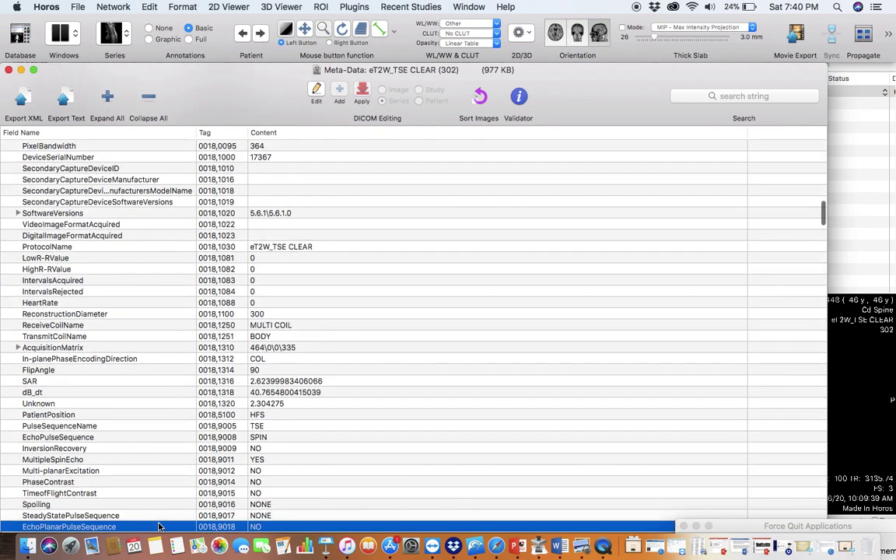
{"action": "key", "text": "Down"}
{"action": "key", "text": "Down"}
{"action": "key", "text": "Down"}
{"action": "key", "text": "Down"}
{"action": "key", "text": "Down"}
{"action": "key", "text": "Down"}
{"action": "key", "text": "Down"}
{"action": "key", "text": "Down"}
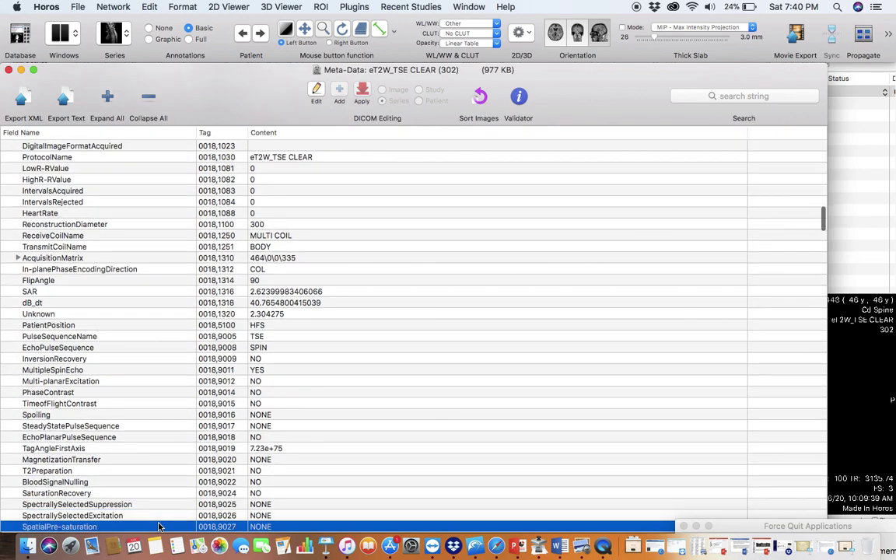
{"action": "key", "text": "Down"}
{"action": "key", "text": "Down"}
{"action": "key", "text": "Down"}
{"action": "key", "text": "Down"}
{"action": "key", "text": "Down"}
{"action": "key", "text": "Down"}
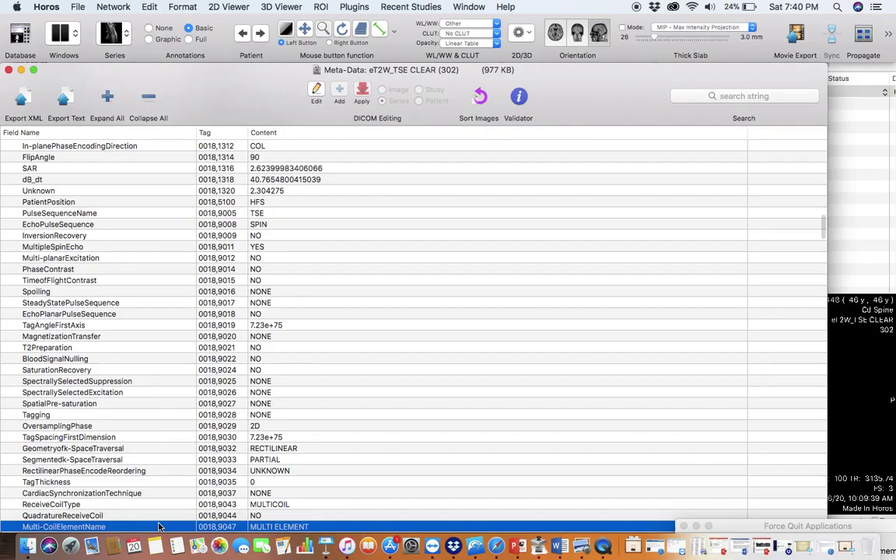
{"action": "key", "text": "Down"}
{"action": "key", "text": "Down"}
{"action": "key", "text": "Down"}
{"action": "key", "text": "Down"}
{"action": "key", "text": "Down"}
{"action": "key", "text": "Down"}
{"action": "key", "text": "Down"}
{"action": "key", "text": "Down"}
{"action": "key", "text": "Down"}
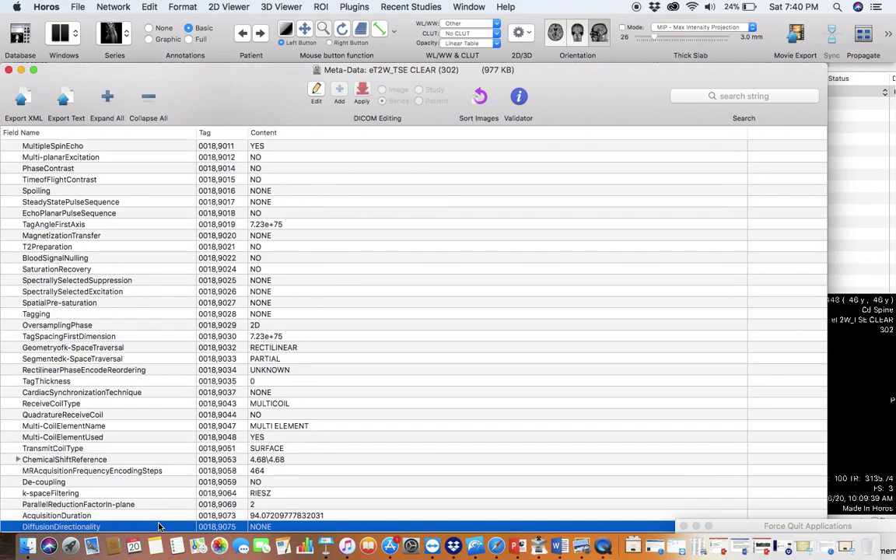
{"action": "key", "text": "Down"}
{"action": "key", "text": "Down"}
{"action": "key", "text": "Down"}
{"action": "key", "text": "Down"}
{"action": "key", "text": "Down"}
{"action": "key", "text": "Down"}
{"action": "key", "text": "Down"}
{"action": "key", "text": "Down"}
{"action": "key", "text": "Down"}
{"action": "key", "text": "Down"}
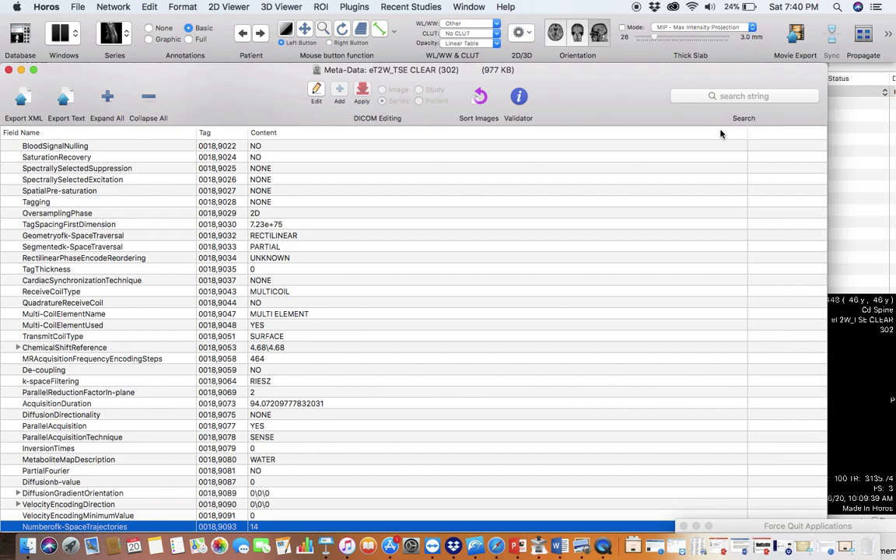
{"action": "key", "text": "Down"}
{"action": "key", "text": "Down"}
{"action": "key", "text": "Down"}
{"action": "key", "text": "Down"}
{"action": "key", "text": "Down"}
{"action": "key", "text": "Down"}
{"action": "key", "text": "Down"}
{"action": "key", "text": "Down"}
{"action": "key", "text": "Down"}
{"action": "key", "text": "Down"}
{"action": "key", "text": "Down"}
{"action": "key", "text": "Down"}
{"action": "key", "text": "Down"}
{"action": "key", "text": "Down"}
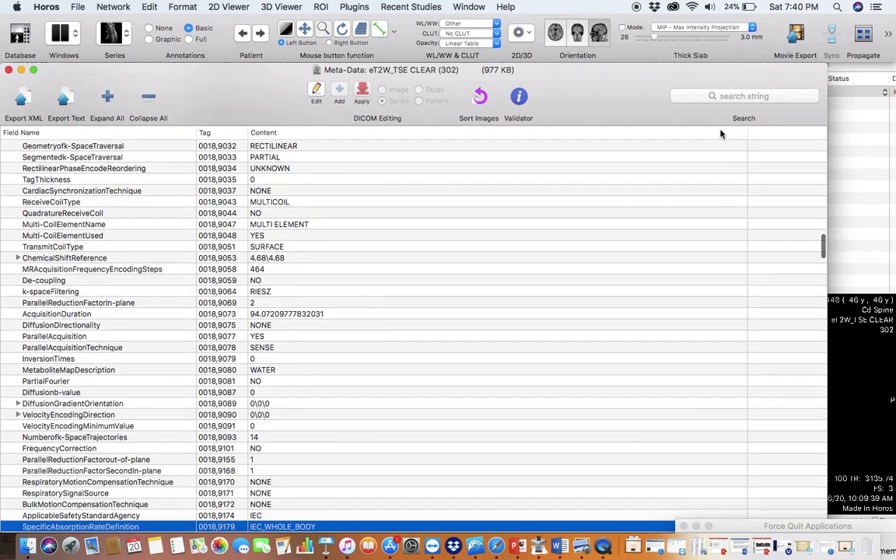
{"action": "key", "text": "Down"}
{"action": "key", "text": "Down"}
{"action": "key", "text": "Down"}
{"action": "key", "text": "Down"}
{"action": "key", "text": "Down"}
{"action": "key", "text": "Down"}
{"action": "key", "text": "Down"}
{"action": "key", "text": "Down"}
{"action": "key", "text": "Down"}
{"action": "key", "text": "Down"}
{"action": "key", "text": "Down"}
{"action": "key", "text": "Down"}
{"action": "key", "text": "Down"}
{"action": "key", "text": "Down"}
{"action": "key", "text": "Down"}
{"action": "key", "text": "Down"}
{"action": "key", "text": "Down"}
{"action": "key", "text": "Down"}
{"action": "key", "text": "Down"}
{"action": "key", "text": "Down"}
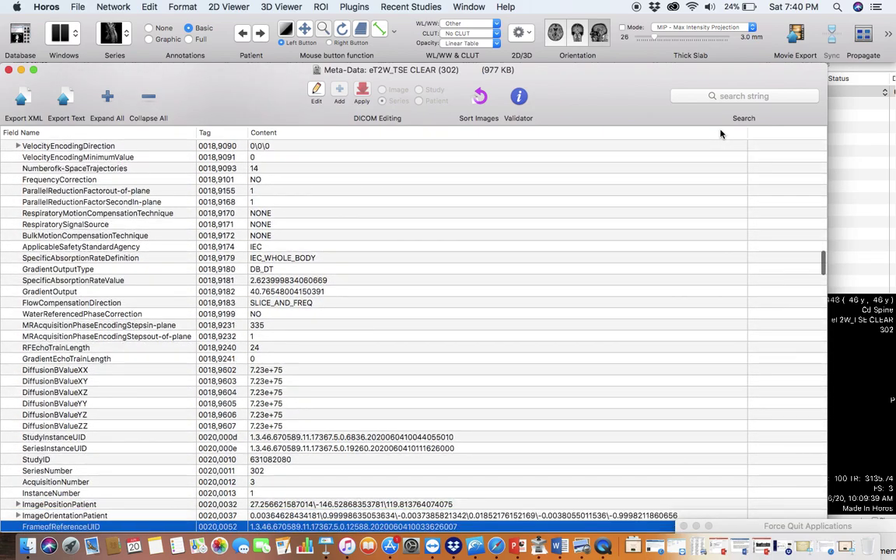
{"action": "key", "text": "Down"}
{"action": "key", "text": "Down"}
{"action": "key", "text": "Down"}
{"action": "key", "text": "Down"}
{"action": "key", "text": "Down"}
{"action": "key", "text": "Down"}
{"action": "key", "text": "Down"}
{"action": "key", "text": "Down"}
{"action": "key", "text": "Down"}
{"action": "key", "text": "Down"}
{"action": "key", "text": "Down"}
{"action": "key", "text": "Down"}
{"action": "key", "text": "Down"}
{"action": "key", "text": "Down"}
{"action": "key", "text": "Down"}
{"action": "key", "text": "Down"}
{"action": "key", "text": "Down"}
{"action": "key", "text": "Down"}
{"action": "key", "text": "Down"}
{"action": "key", "text": "Down"}
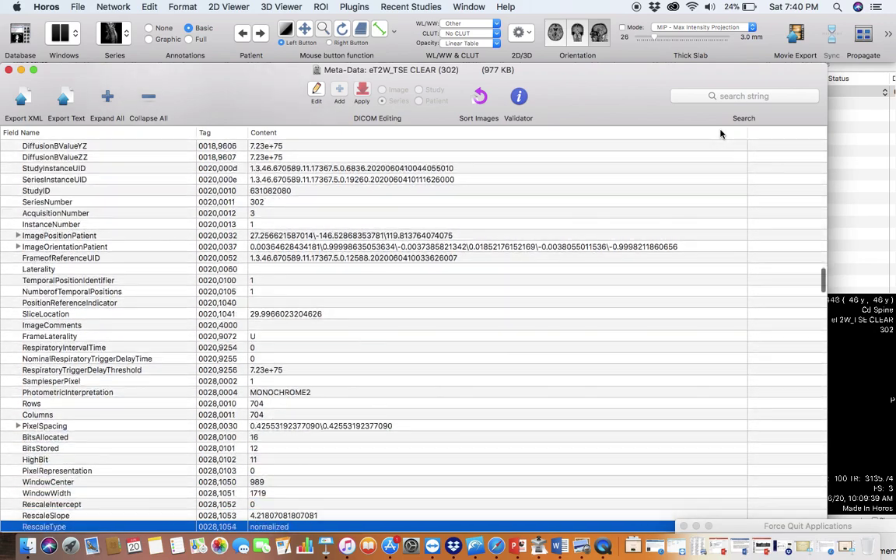
{"action": "key", "text": "Down"}
{"action": "key", "text": "Down"}
{"action": "key", "text": "Down"}
{"action": "key", "text": "Down"}
{"action": "key", "text": "Down"}
{"action": "key", "text": "Down"}
{"action": "key", "text": "Down"}
{"action": "key", "text": "Down"}
{"action": "key", "text": "Down"}
{"action": "key", "text": "Down"}
{"action": "key", "text": "Down"}
{"action": "key", "text": "Down"}
{"action": "key", "text": "Down"}
{"action": "key", "text": "Down"}
{"action": "key", "text": "Down"}
{"action": "key", "text": "Down"}
{"action": "key", "text": "Down"}
{"action": "key", "text": "Down"}
{"action": "key", "text": "Down"}
{"action": "key", "text": "Down"}
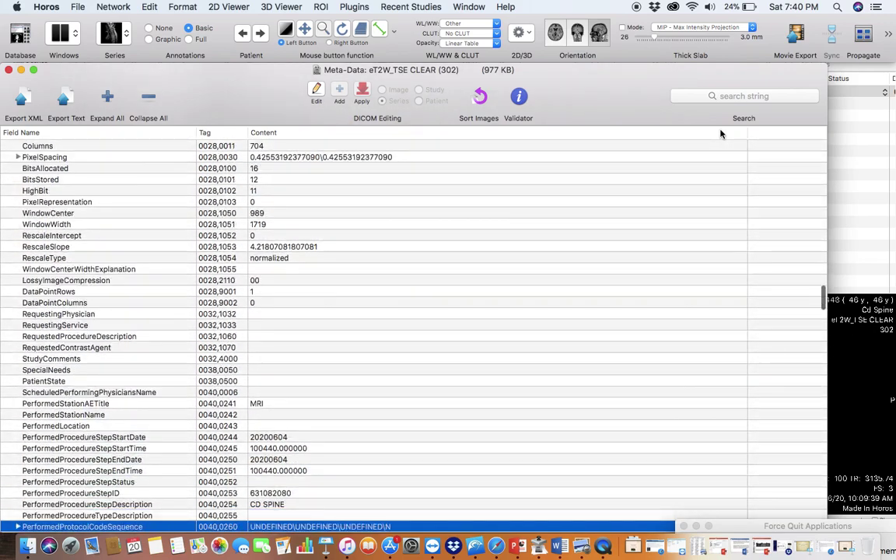
{"action": "key", "text": "Down"}
{"action": "key", "text": "Down"}
{"action": "key", "text": "Down"}
{"action": "key", "text": "Down"}
{"action": "key", "text": "Down"}
{"action": "key", "text": "Down"}
{"action": "key", "text": "Down"}
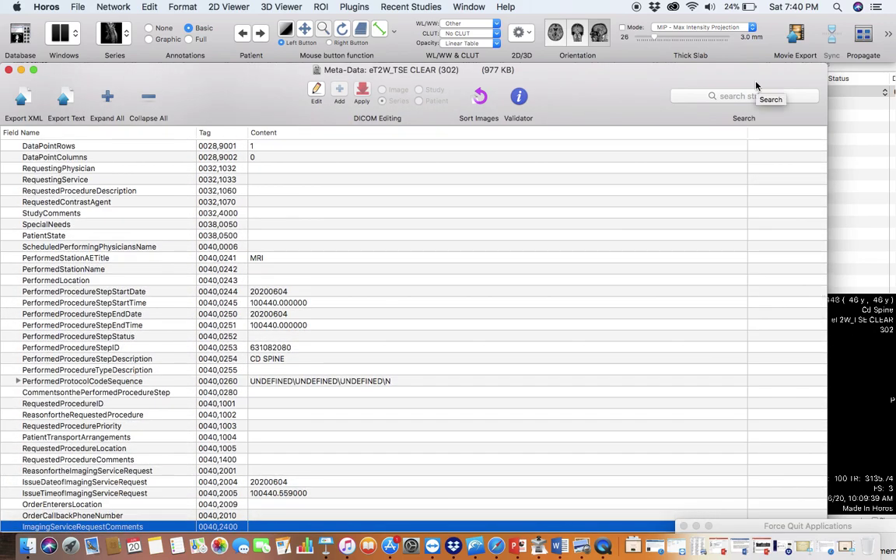
{"action": "left_click", "coordinate": [747, 95]}
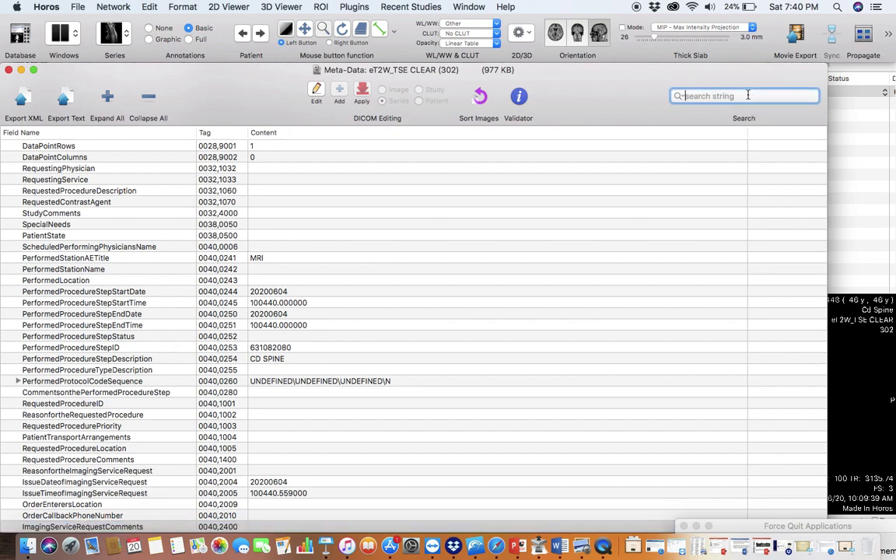
Step: Filter the meta-data tags by 'paral' and check ParallelReductionFactorIn-plane 2 and AcquisitionDuration
{"action": "type", "text": "paral"}
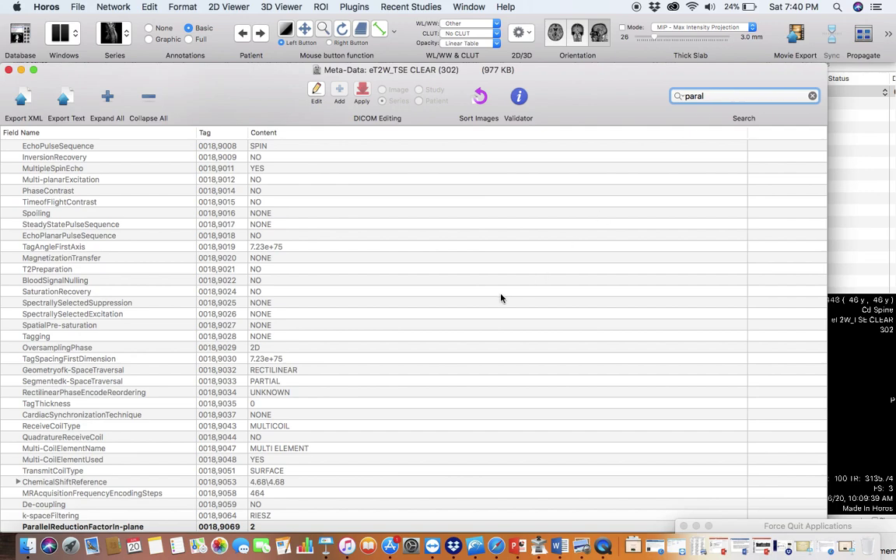
{"action": "left_click", "coordinate": [228, 516]}
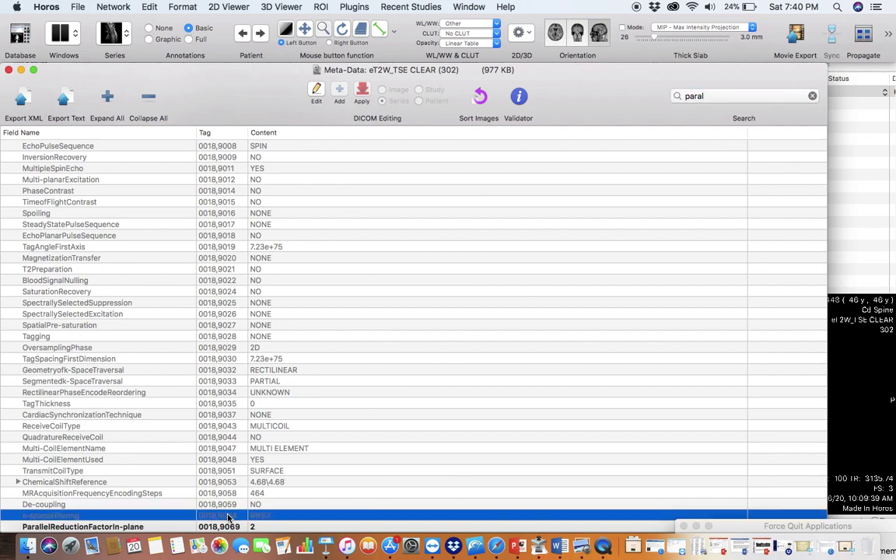
{"action": "key", "text": "Down"}
{"action": "key", "text": "Down"}
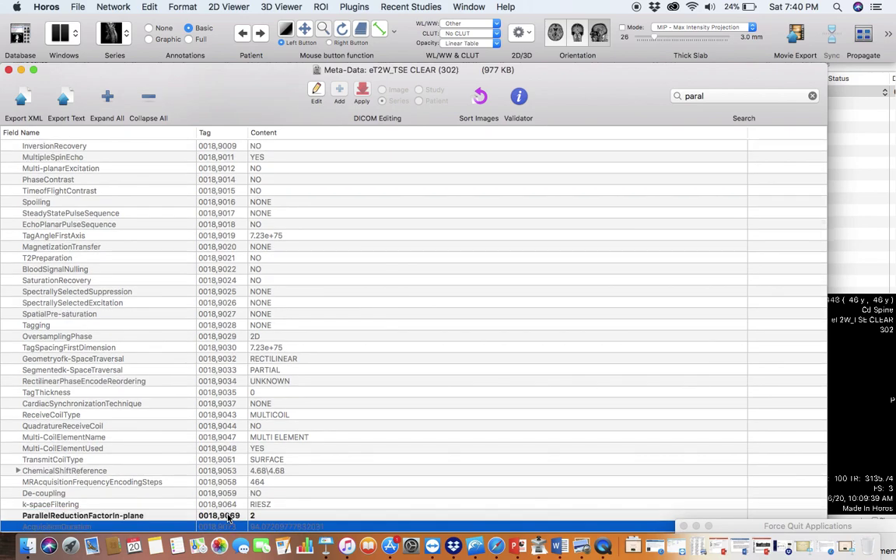
{"action": "key", "text": "Up"}
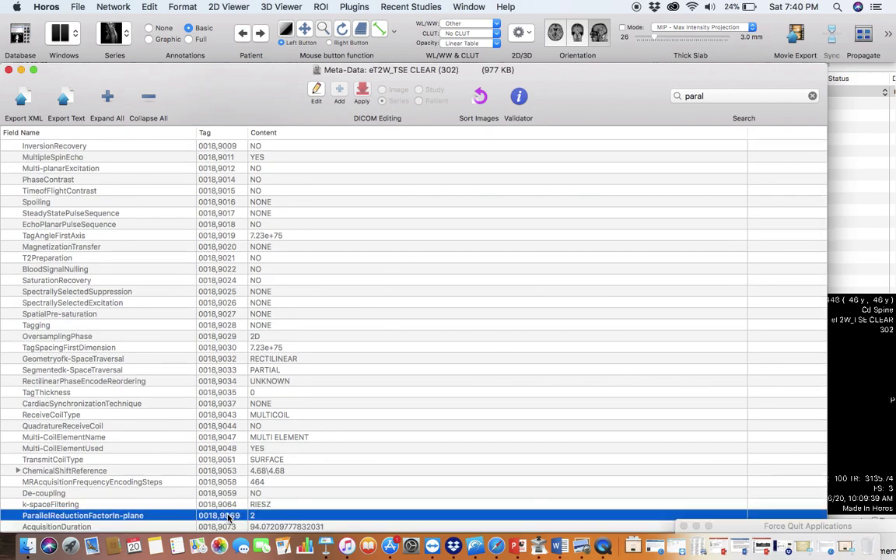
{"action": "key", "text": "Down"}
{"action": "key", "text": "Down"}
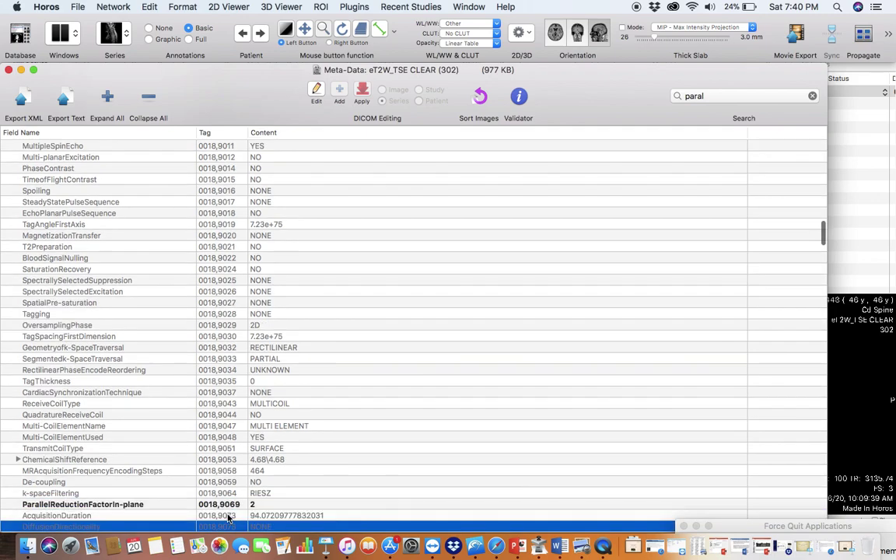
{"action": "key", "text": "Up"}
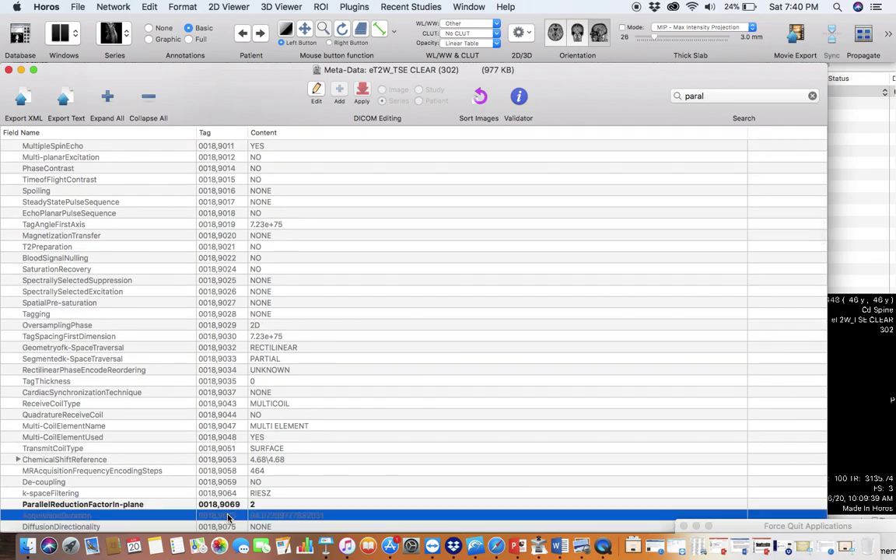
{"action": "key", "text": "Down"}
{"action": "key", "text": "Down"}
{"action": "key", "text": "Down"}
{"action": "key", "text": "Down"}
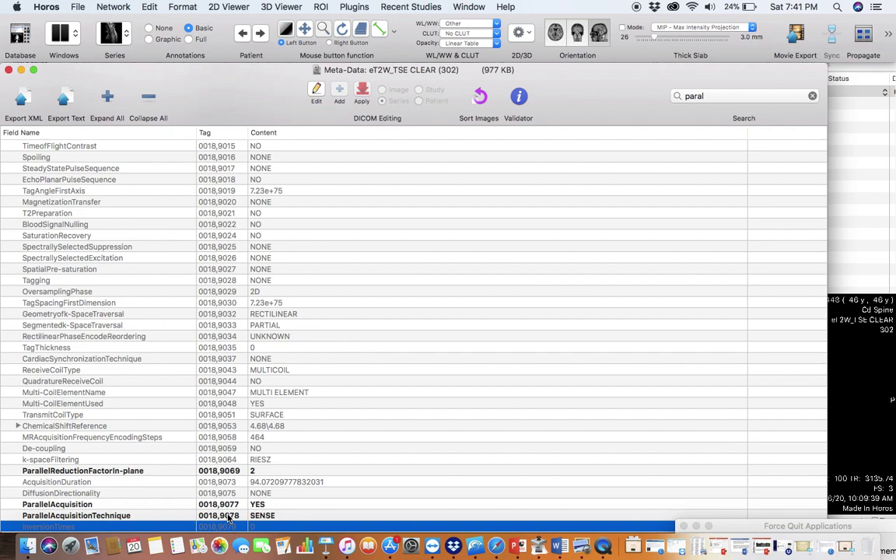
Step: Review ParallelAcquisition and ParallelAcquisitionTechnique SENSE, down to MetaboliteMapDescription
{"action": "scroll", "coordinate": [229, 519], "scroll_direction": "down", "scroll_amount": 2}
{"action": "key", "text": "Up"}
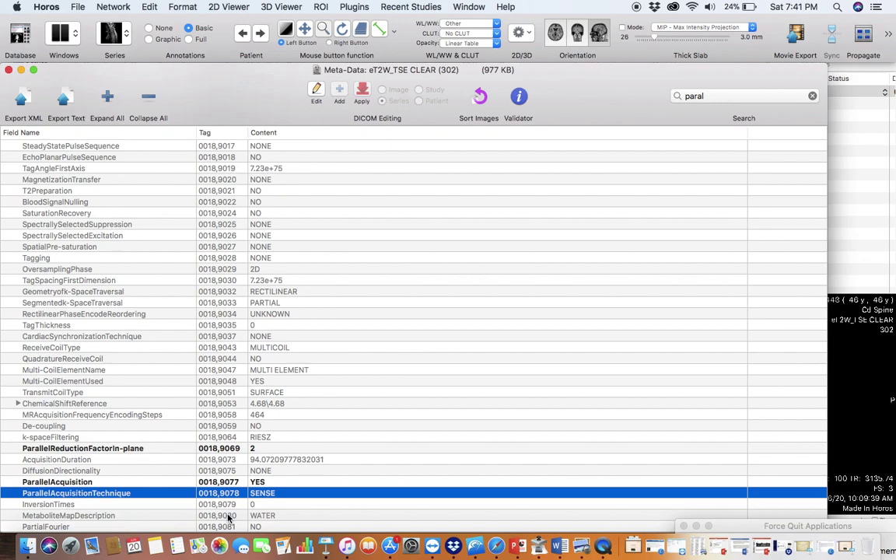
{"action": "key", "text": "Down"}
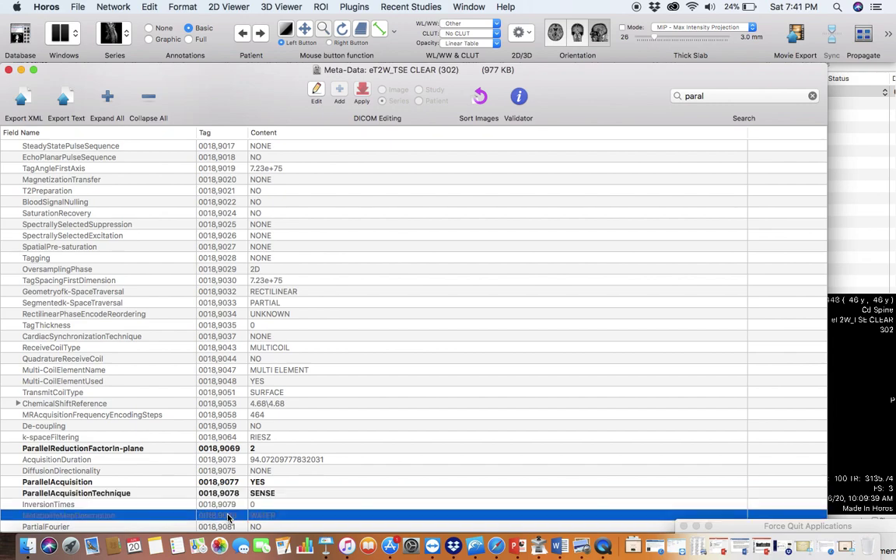
{"action": "key", "text": "Up"}
{"action": "key", "text": "Up"}
{"action": "key", "text": "Up"}
{"action": "key", "text": "Down"}
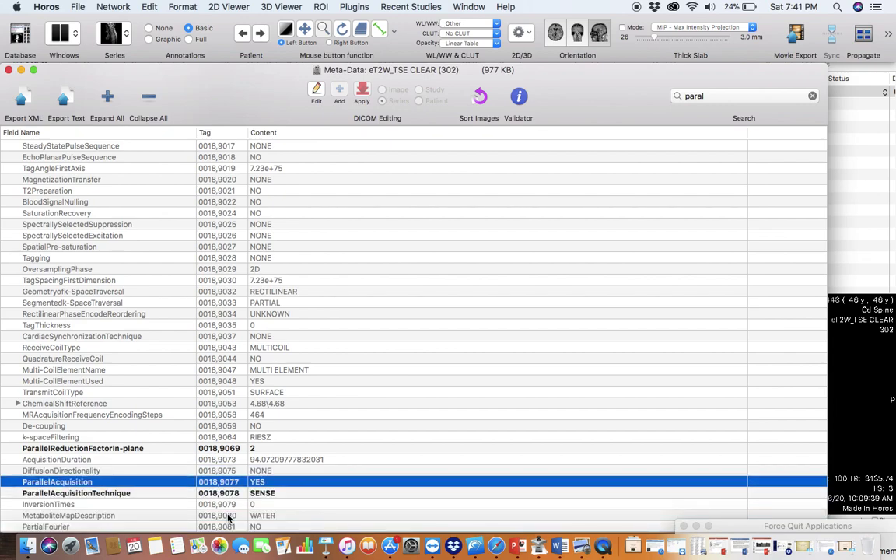
{"action": "key", "text": "Down"}
{"action": "key", "text": "Down"}
{"action": "key", "text": "Down"}
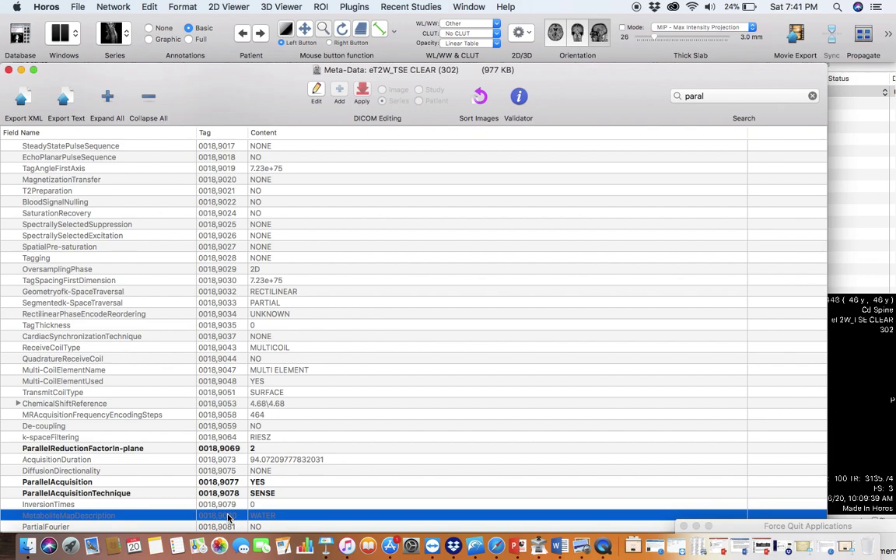
{"action": "key", "text": "Down"}
{"action": "key", "text": "Down"}
{"action": "key", "text": "Down"}
{"action": "key", "text": "Down"}
{"action": "key", "text": "Down"}
{"action": "key", "text": "Down"}
{"action": "key", "text": "Down"}
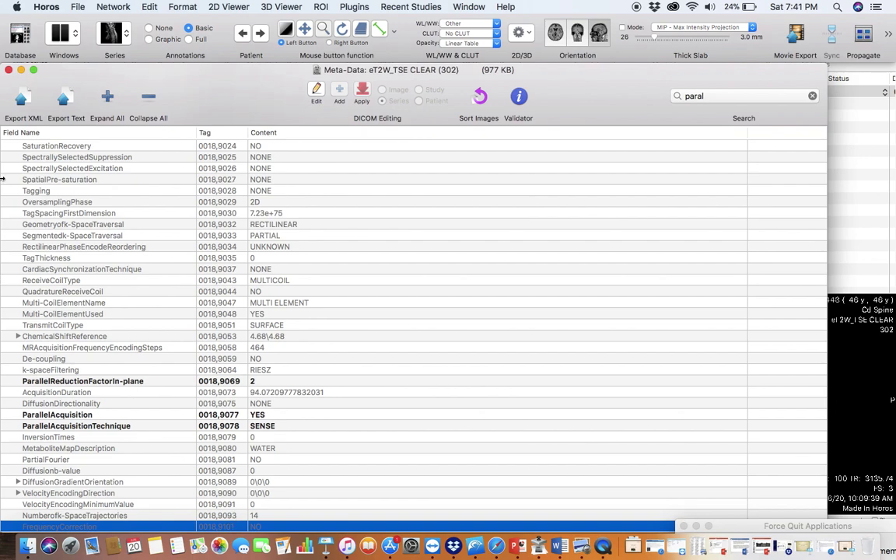
Step: Close the meta-data and viewer windows and return to the Keynote presentation
{"action": "left_click", "coordinate": [8, 69]}
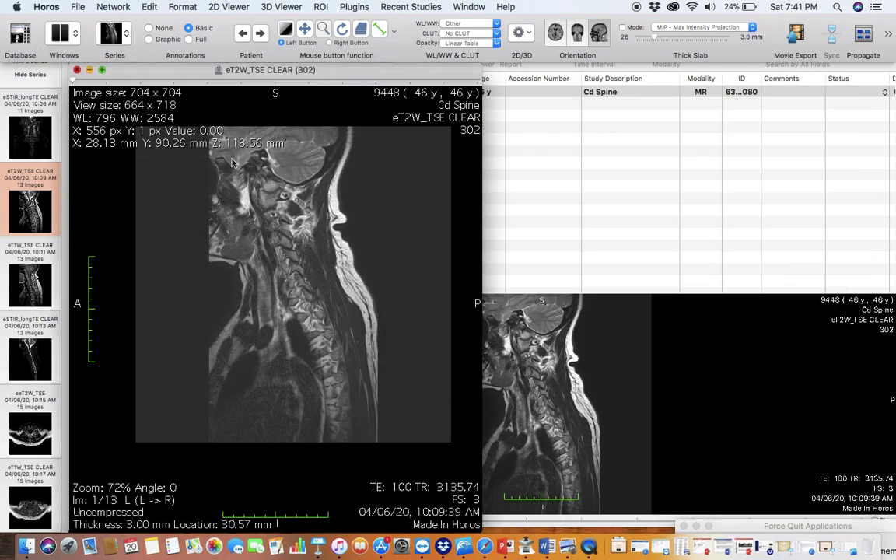
{"action": "left_click", "coordinate": [78, 70]}
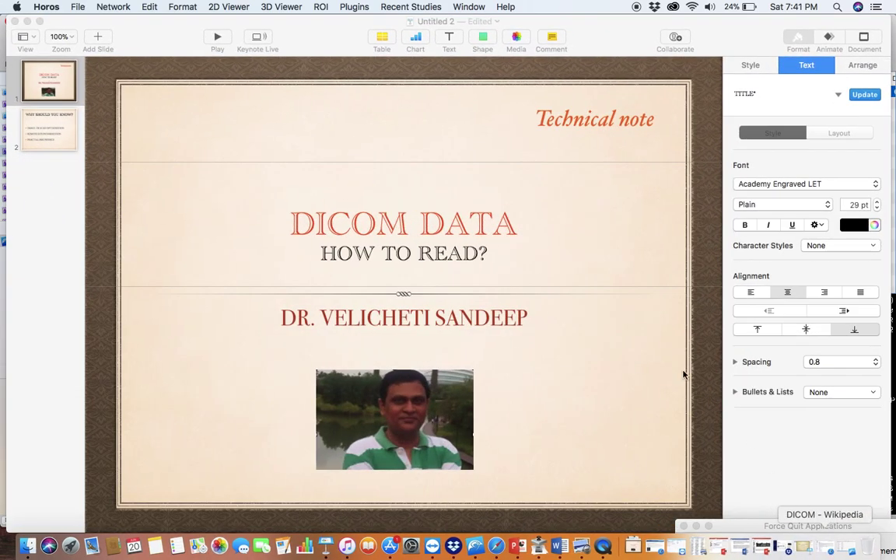
{"action": "left_click", "coordinate": [683, 375]}
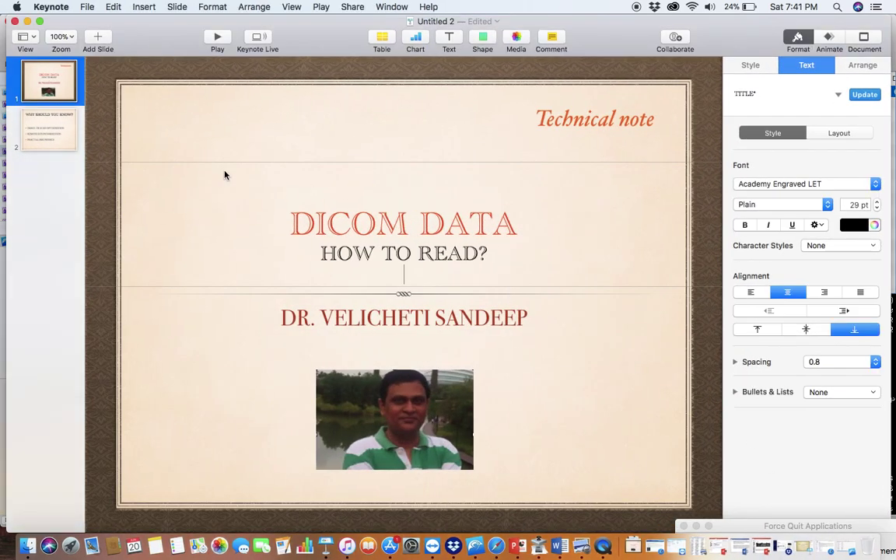
Step: Show slide 2, 'WHY SHOULD YOU KNOW?', from the slide navigator
{"action": "left_click", "coordinate": [49, 121]}
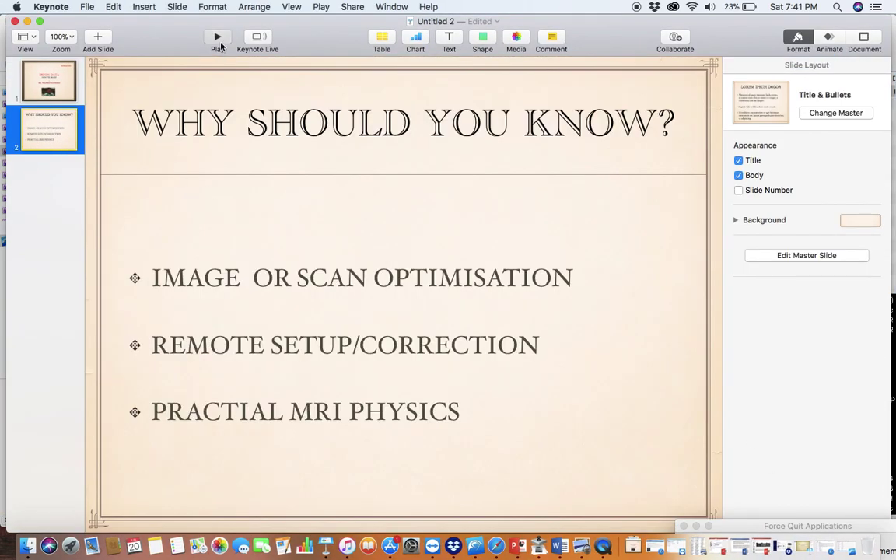